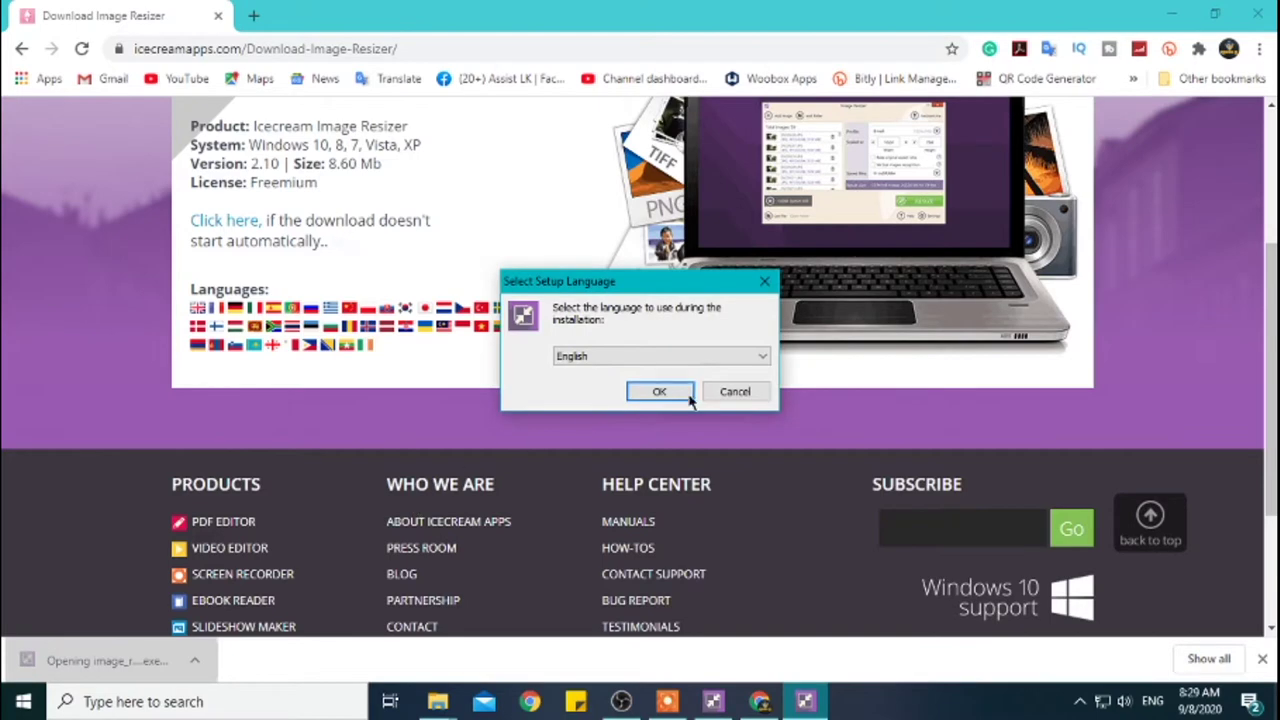
Step: Install Icecream Image Resizer in English, accepting the license agreement, keeping the desktop shortcut and leaving running applications open
click(660, 392)
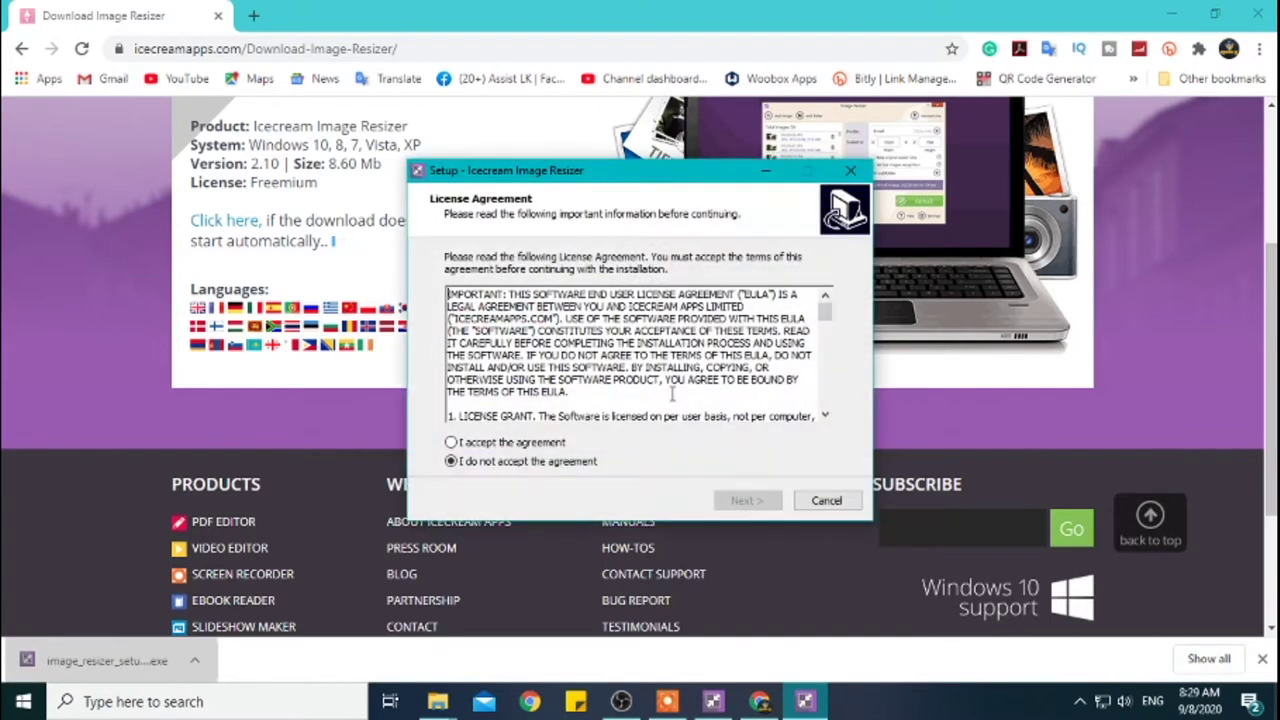
click(549, 446)
click(745, 500)
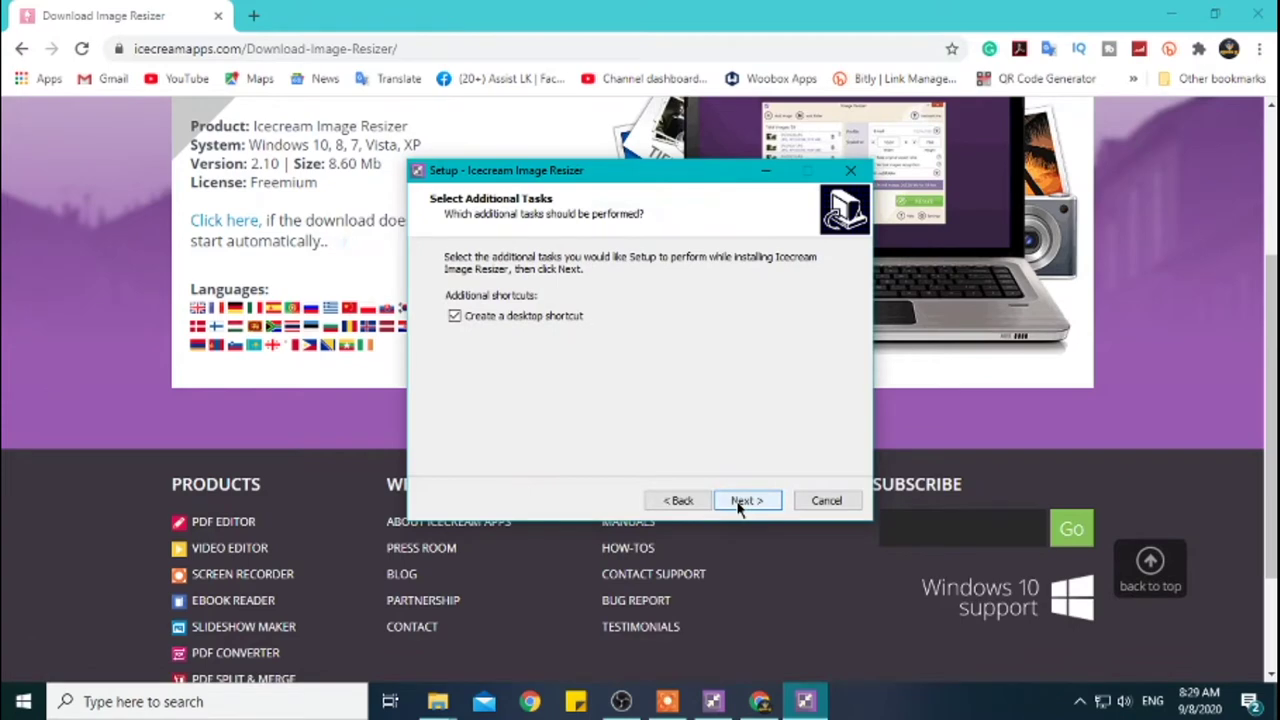
click(745, 500)
click(745, 500)
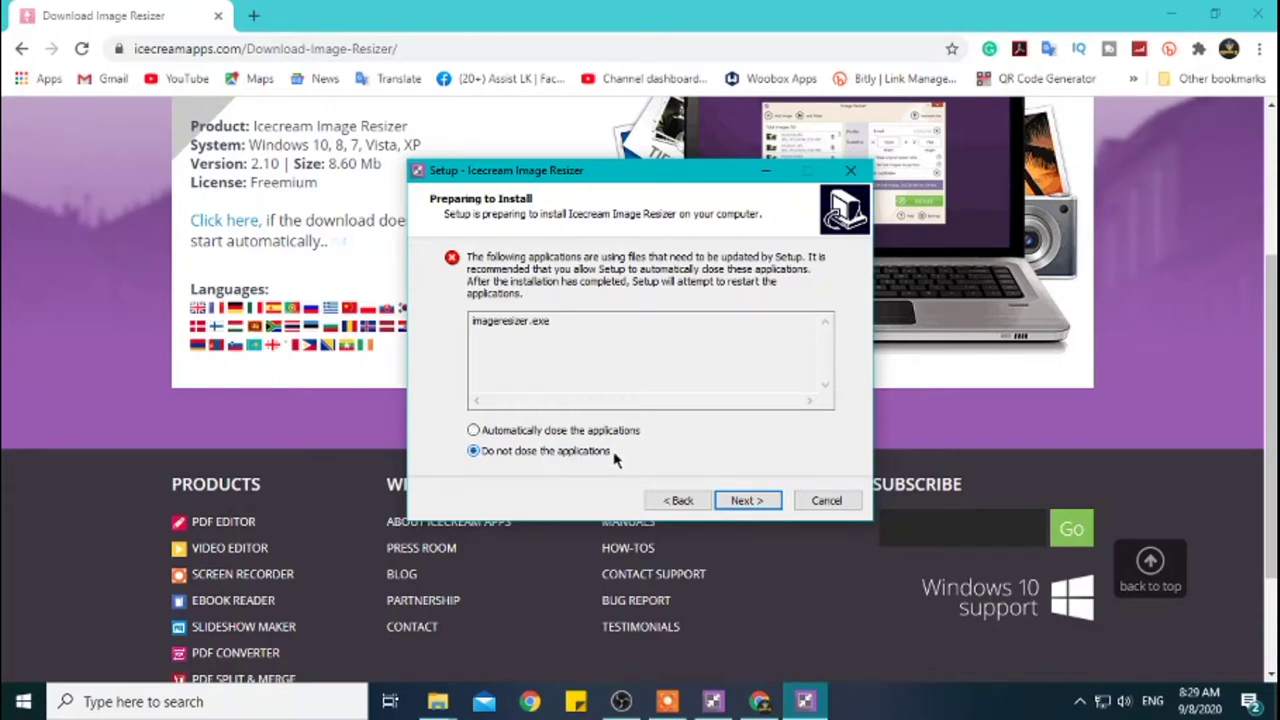
click(725, 492)
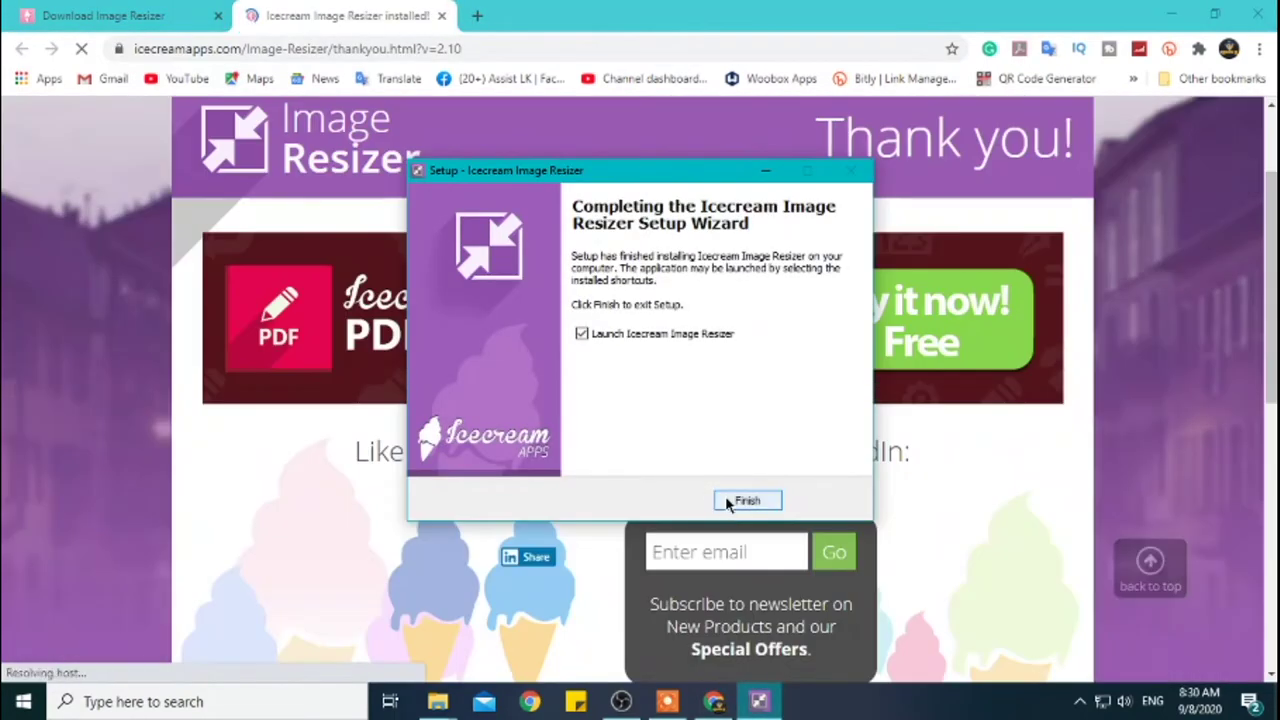
Step: Finish the setup with Icecream Image Resizer launching, and close the thank-you page and the browser
click(740, 501)
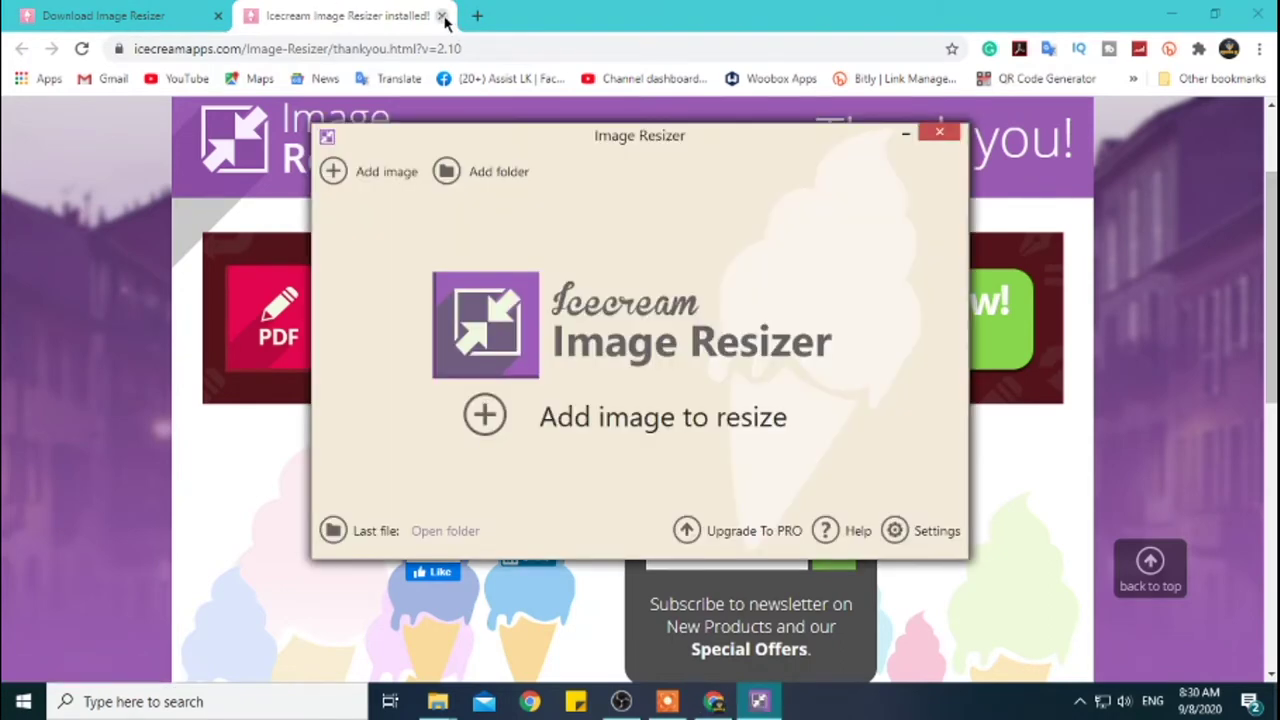
click(441, 16)
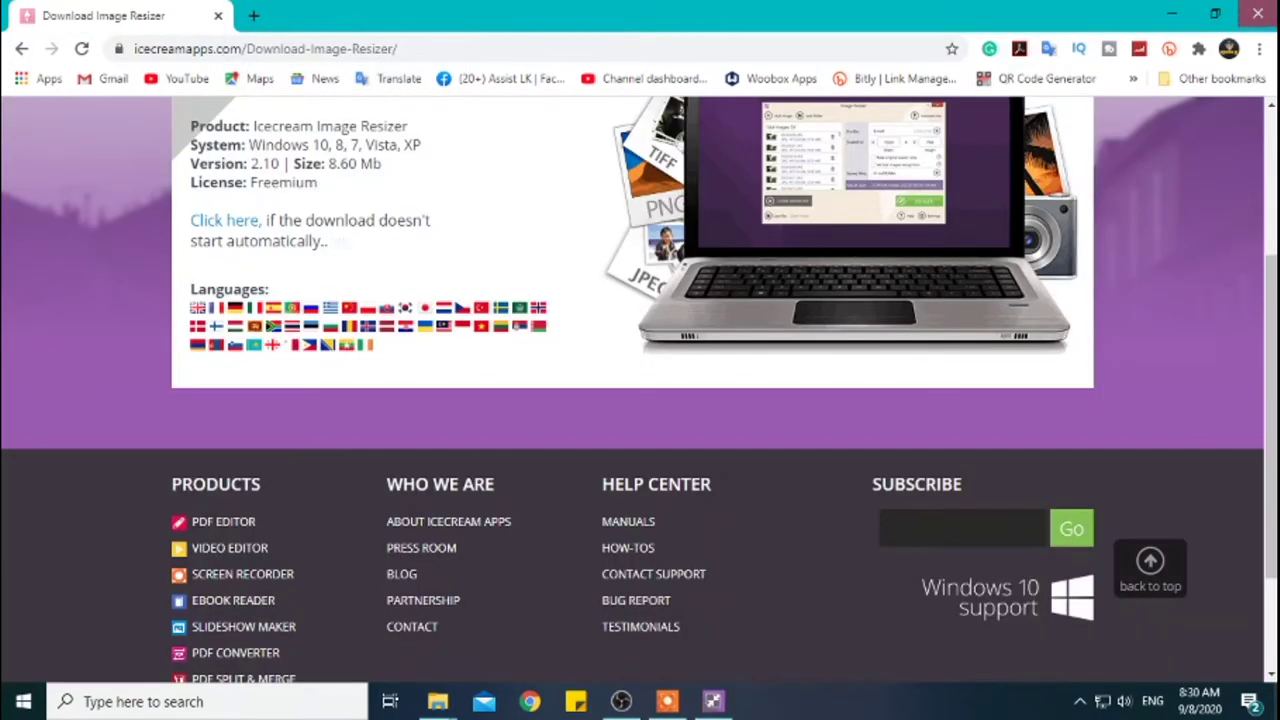
click(1257, 13)
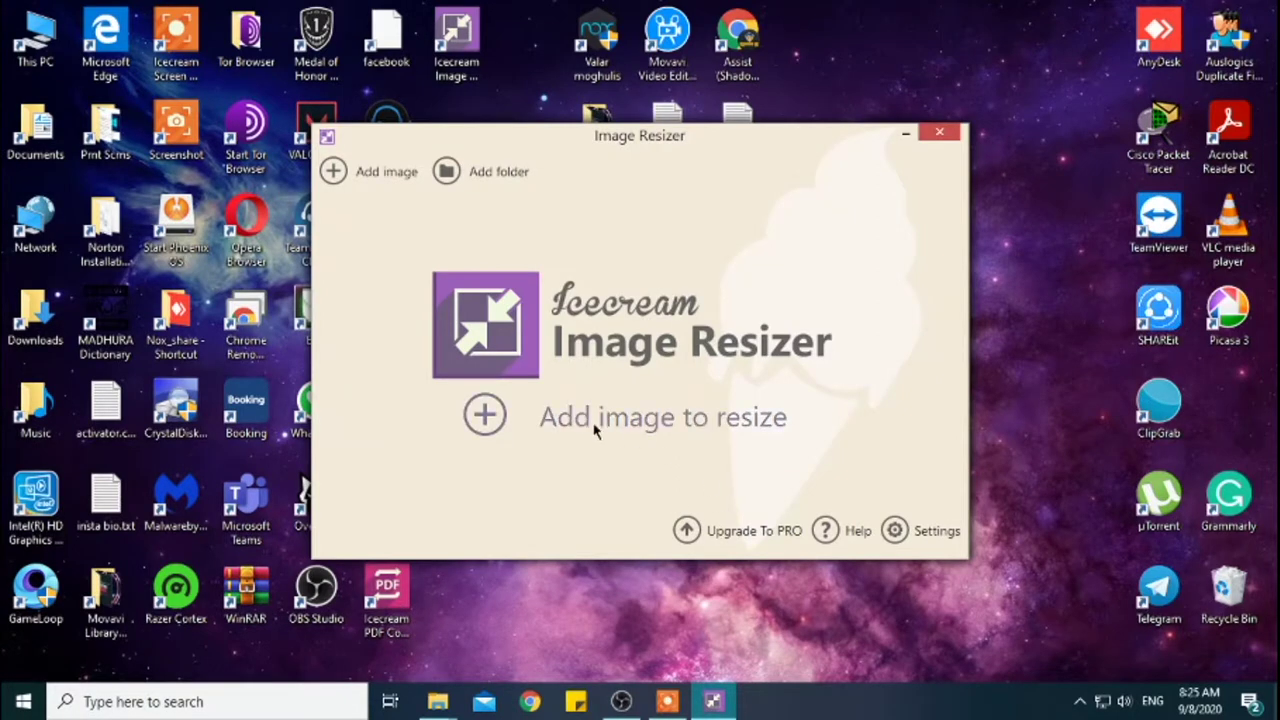
Step: Add 6.jpg from the Nokia 2 Ikman folder in Pictures as the image to resize
click(597, 430)
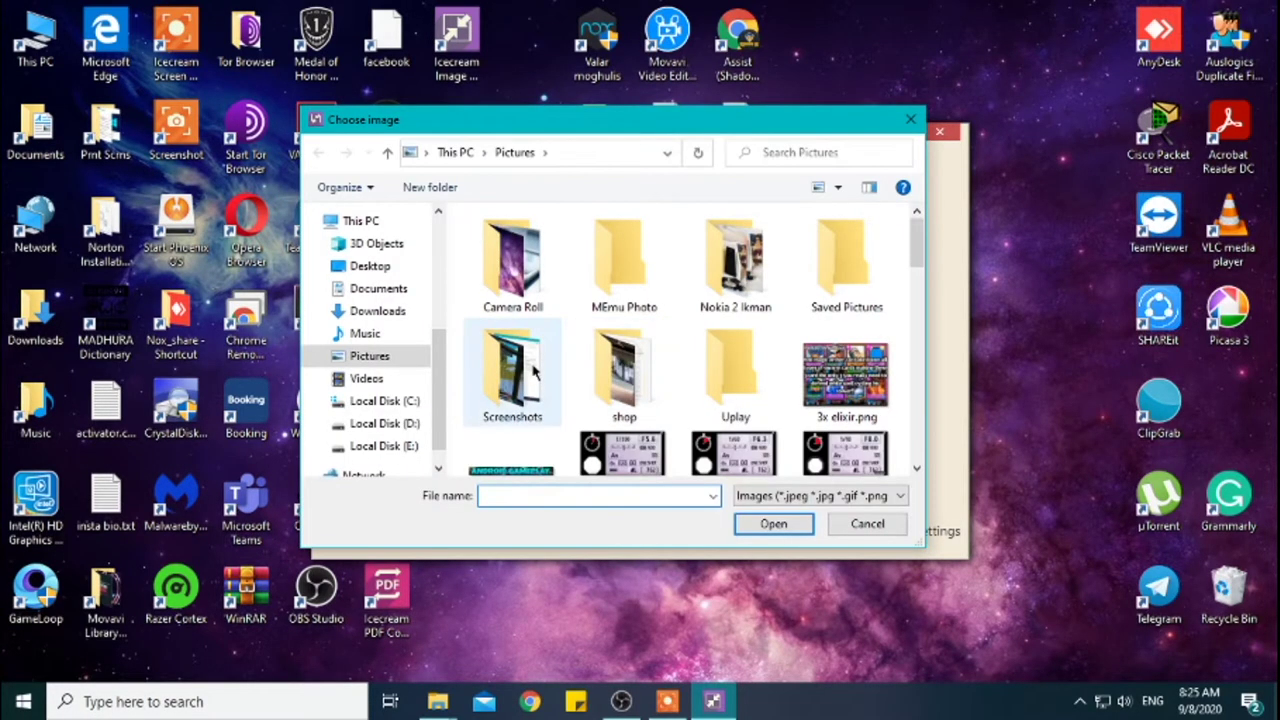
double_click(737, 265)
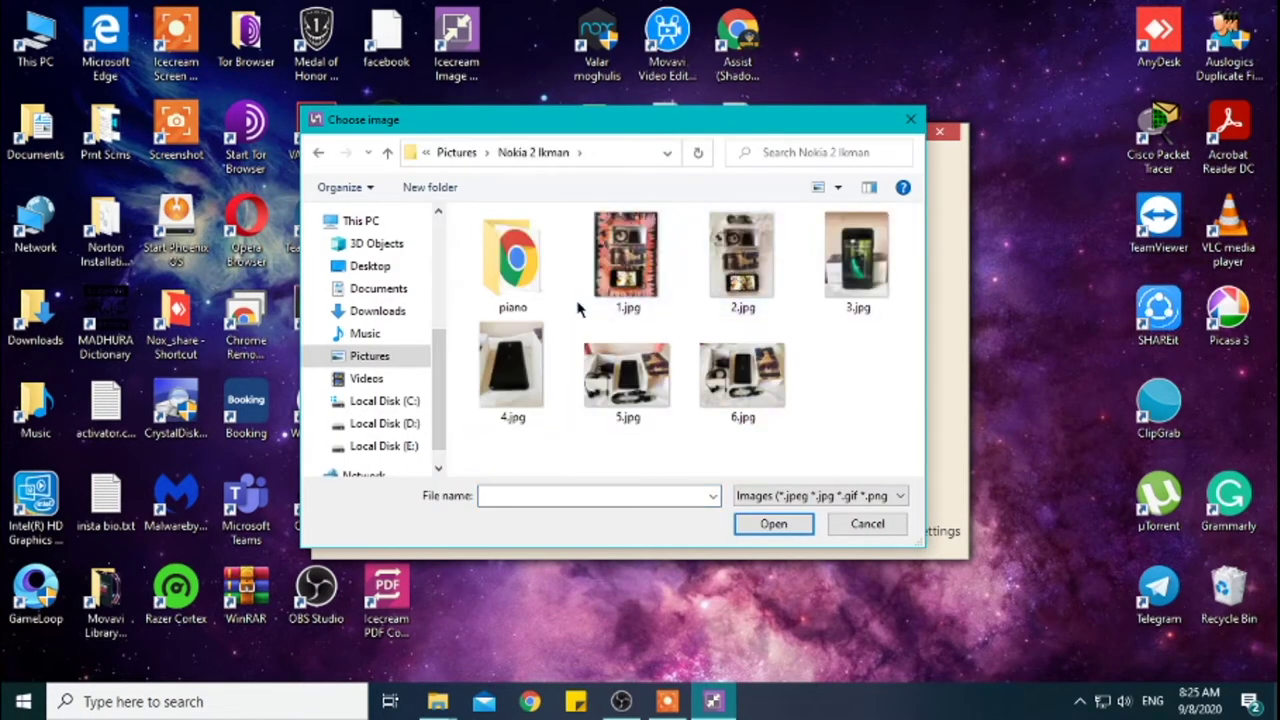
click(728, 385)
click(770, 523)
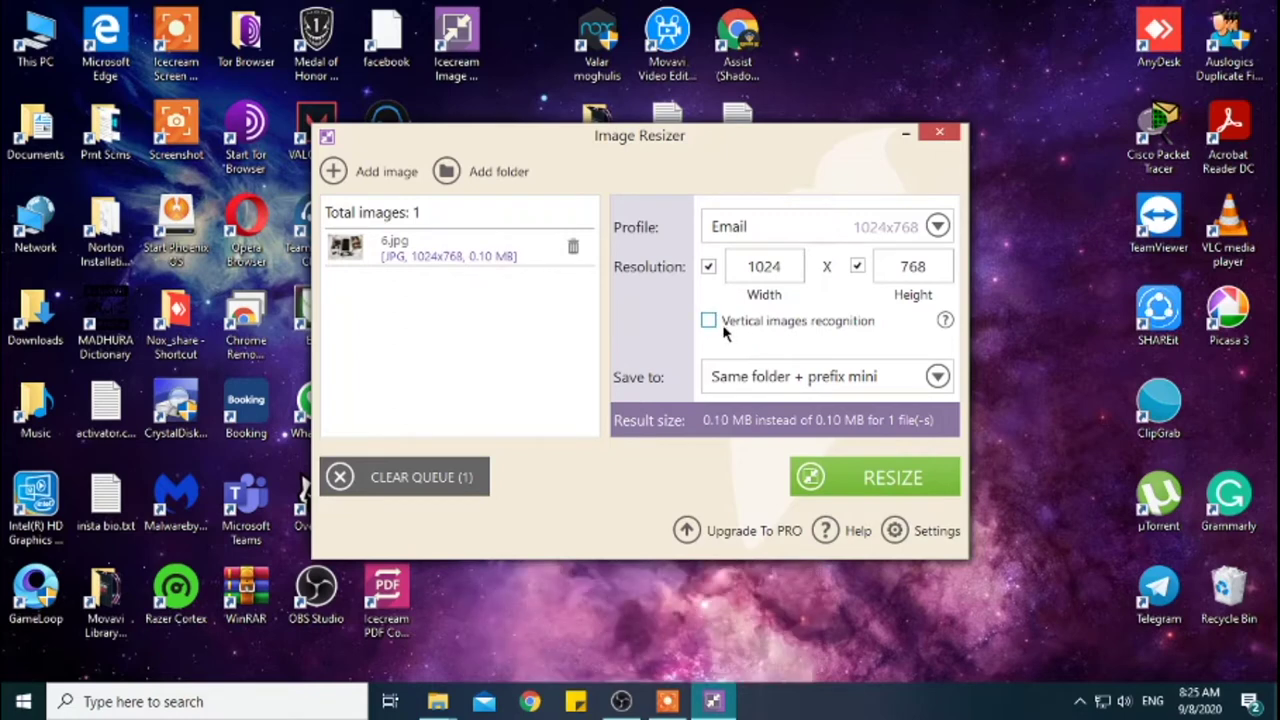
Step: Set the resize profile to HD 1080p (1920x1080)
click(936, 228)
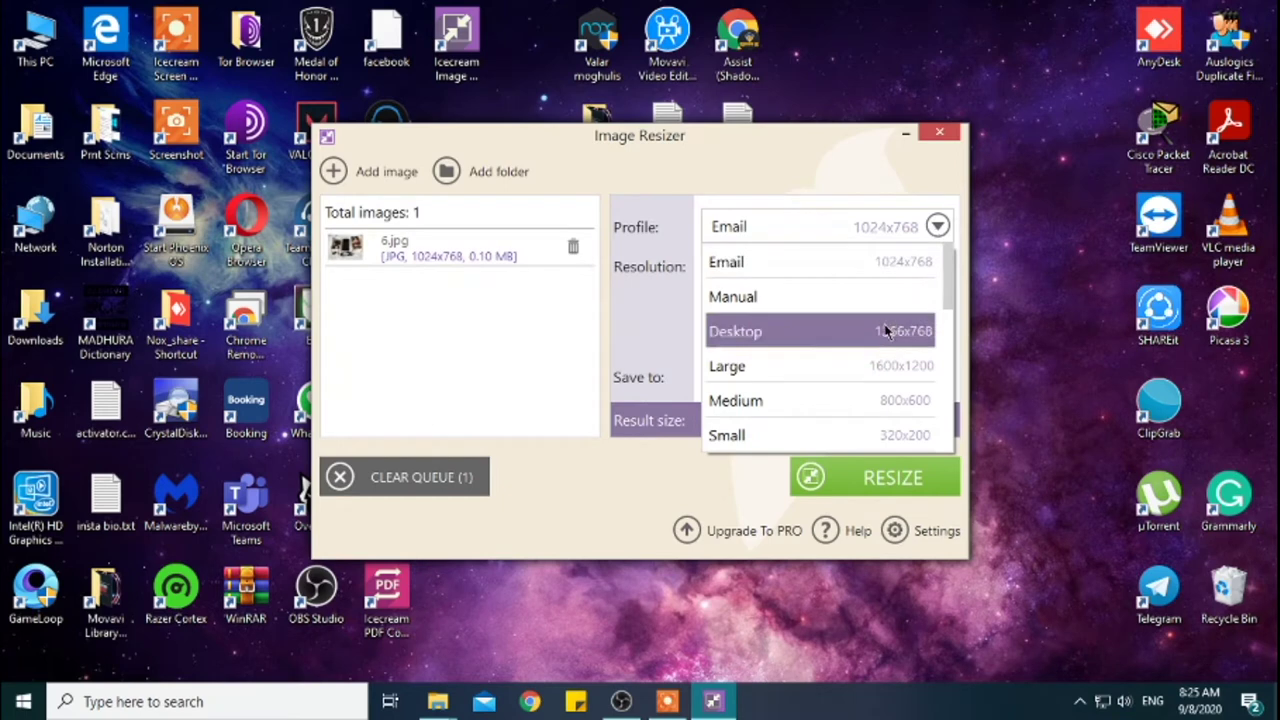
drag(950, 290, 950, 349)
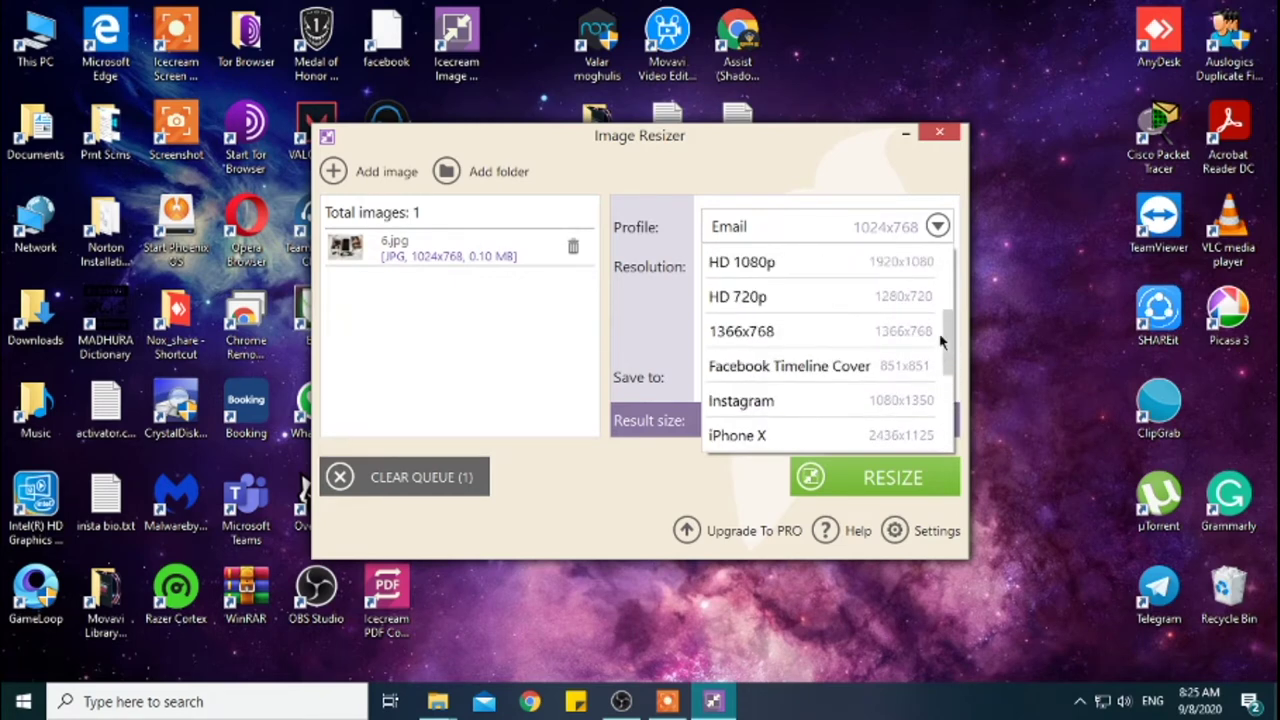
click(747, 270)
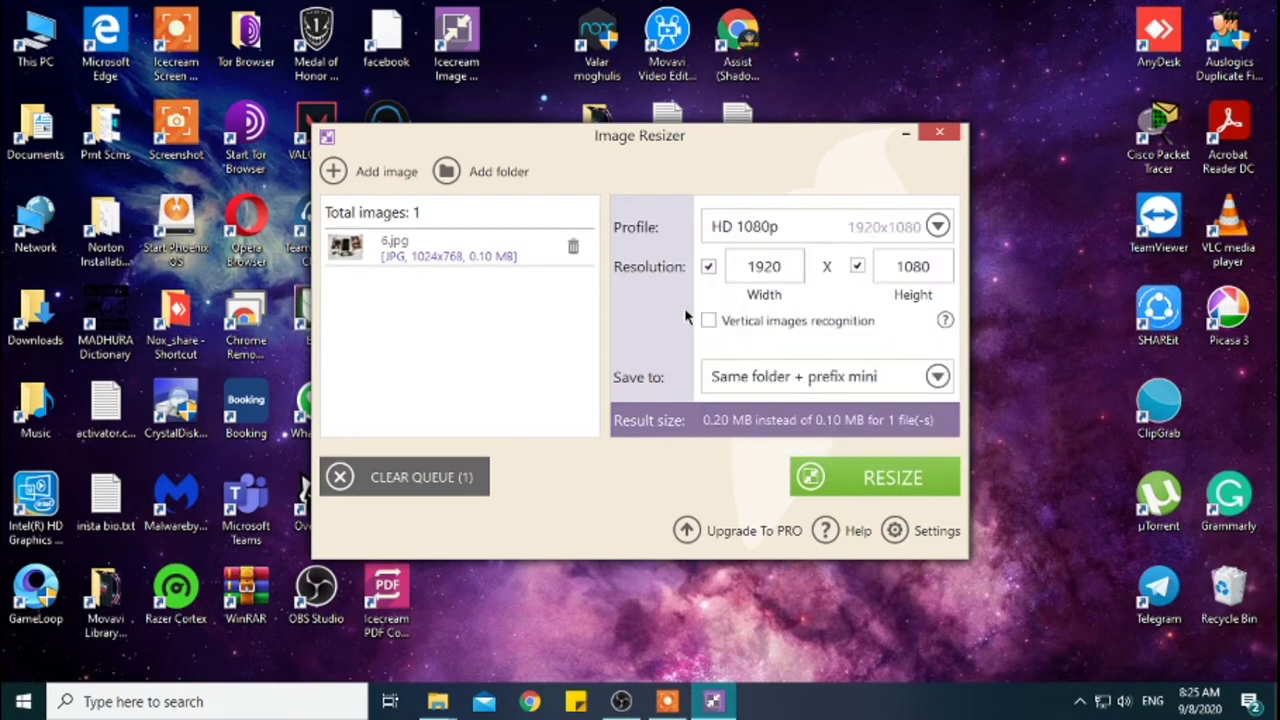
Step: Resize the queued image and open the output folder
click(867, 484)
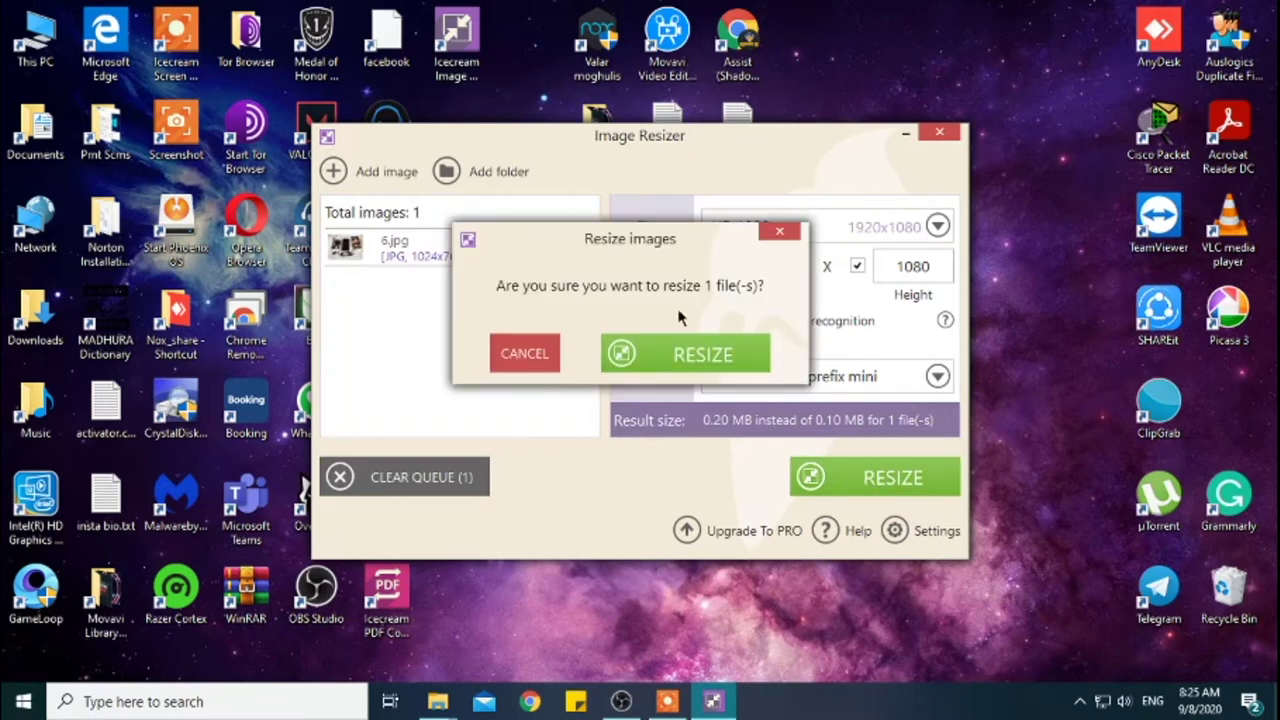
click(678, 355)
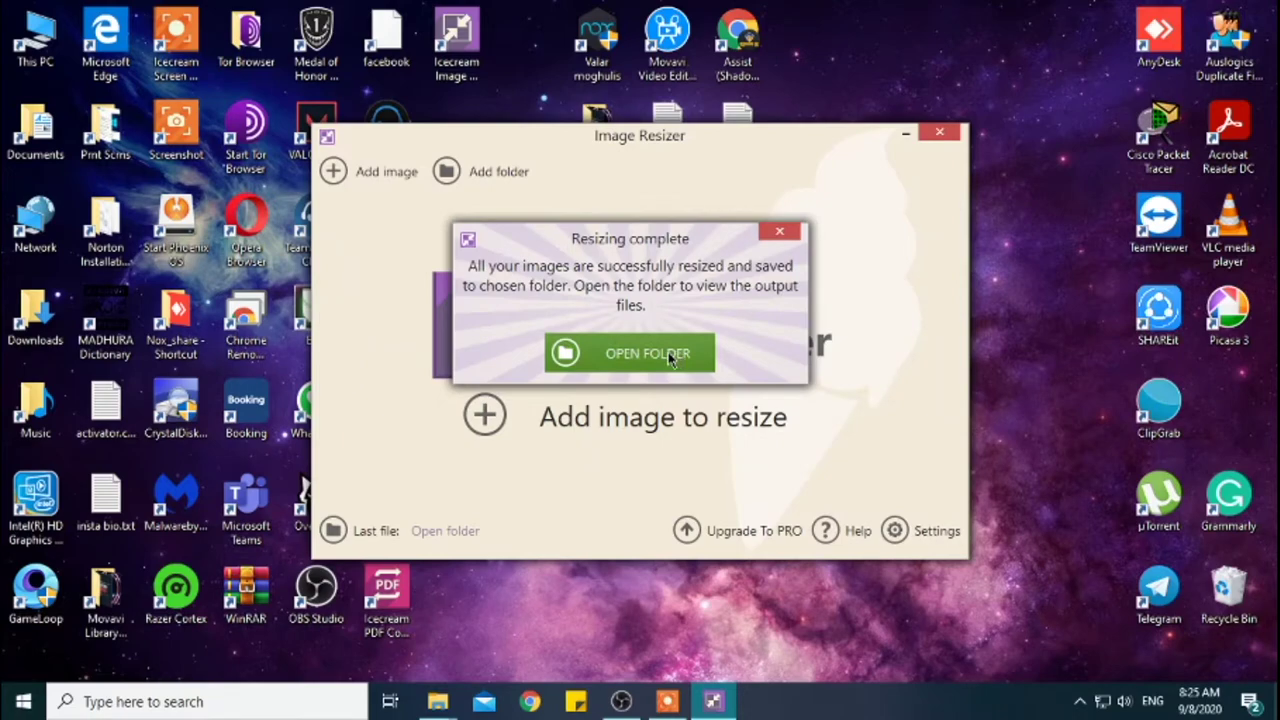
click(670, 356)
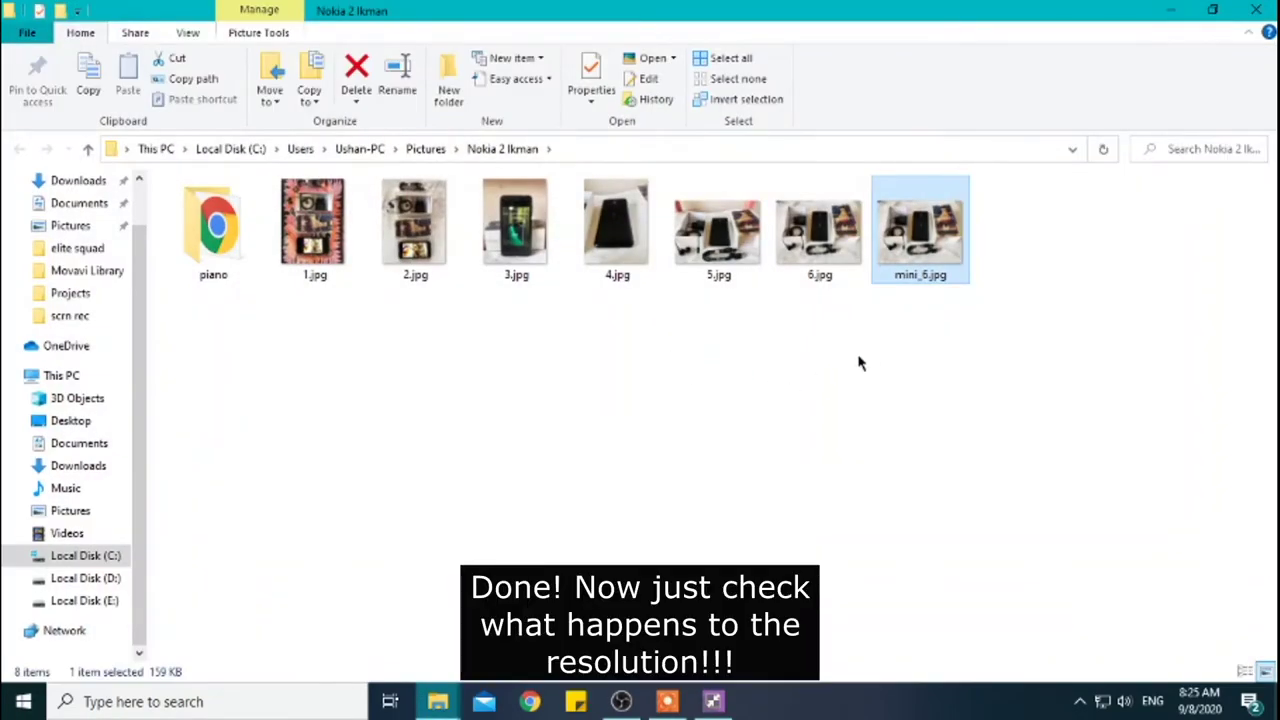
Step: View the original 6.jpg in the photo viewer and close it
click(887, 345)
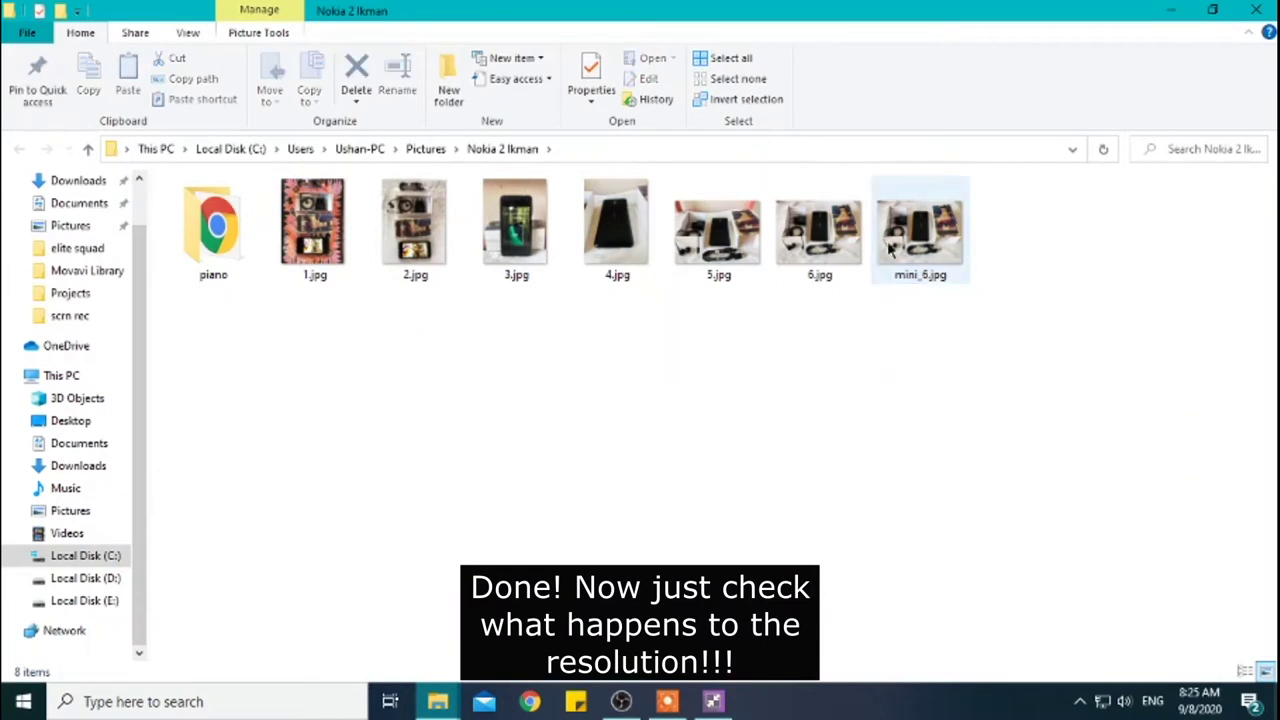
double_click(833, 235)
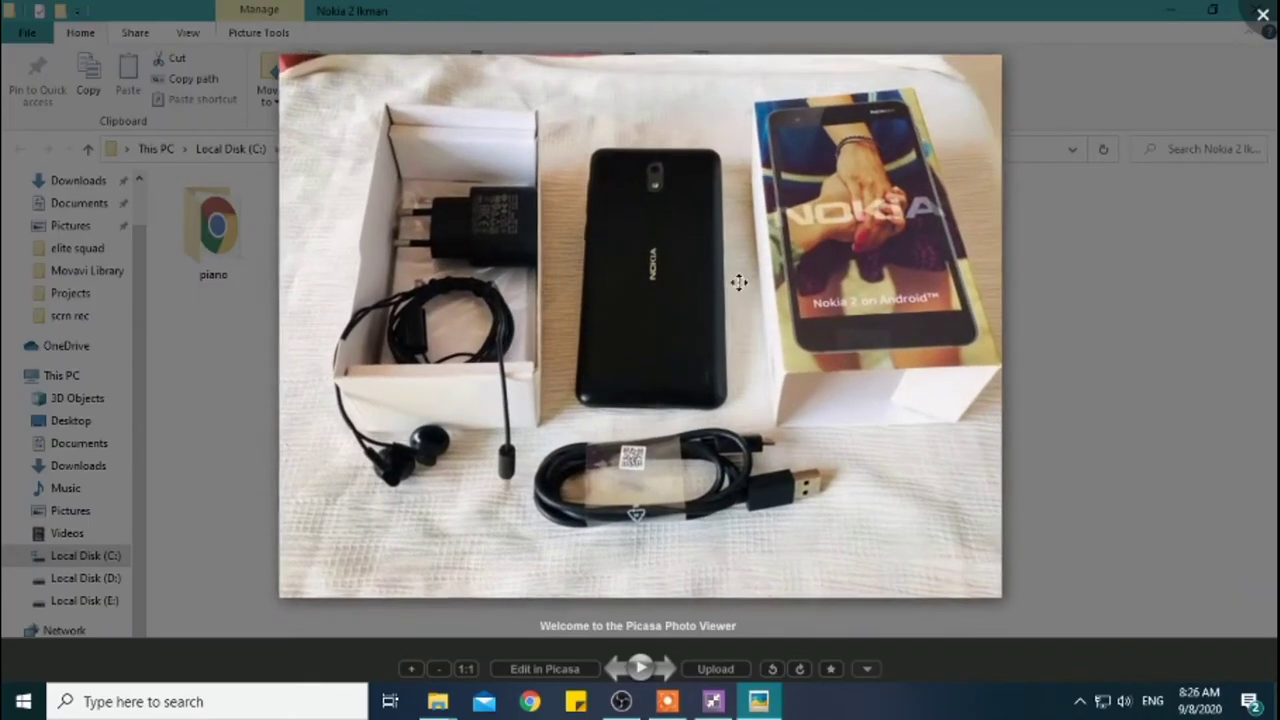
drag(713, 327, 470, 338)
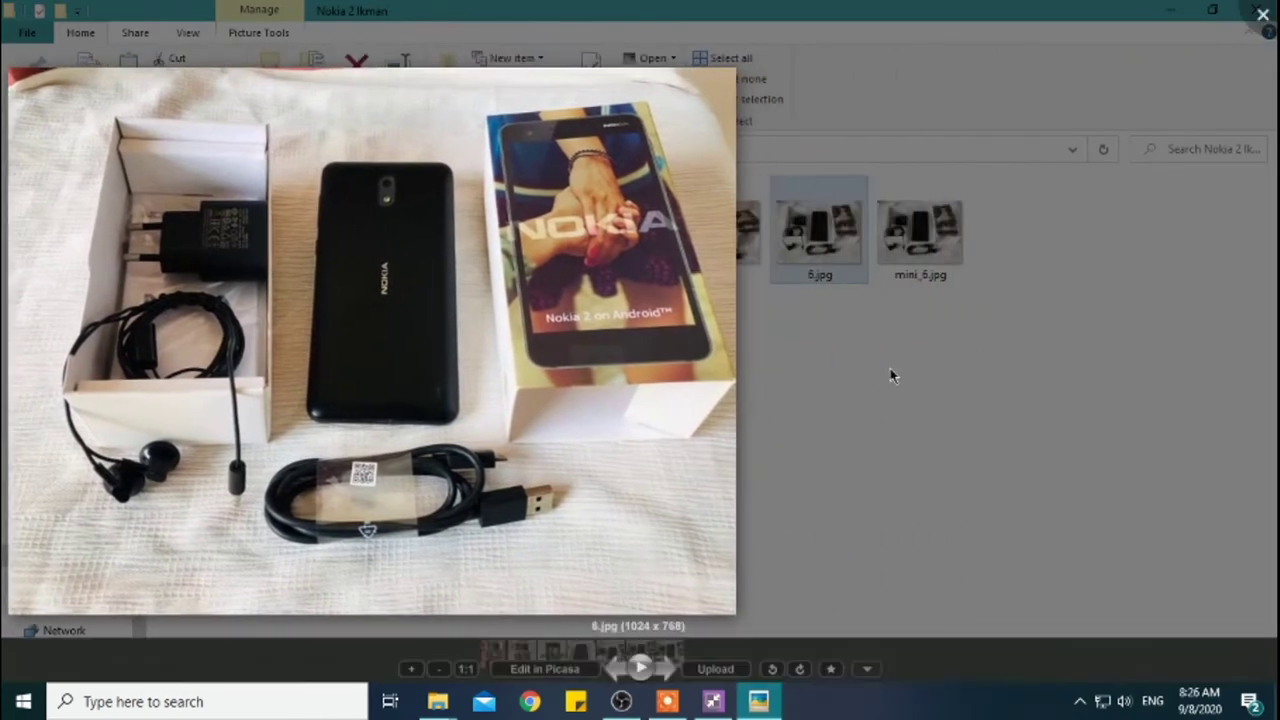
click(910, 388)
Step: View the resized mini_6.jpg in the photo viewer and close it
double_click(916, 236)
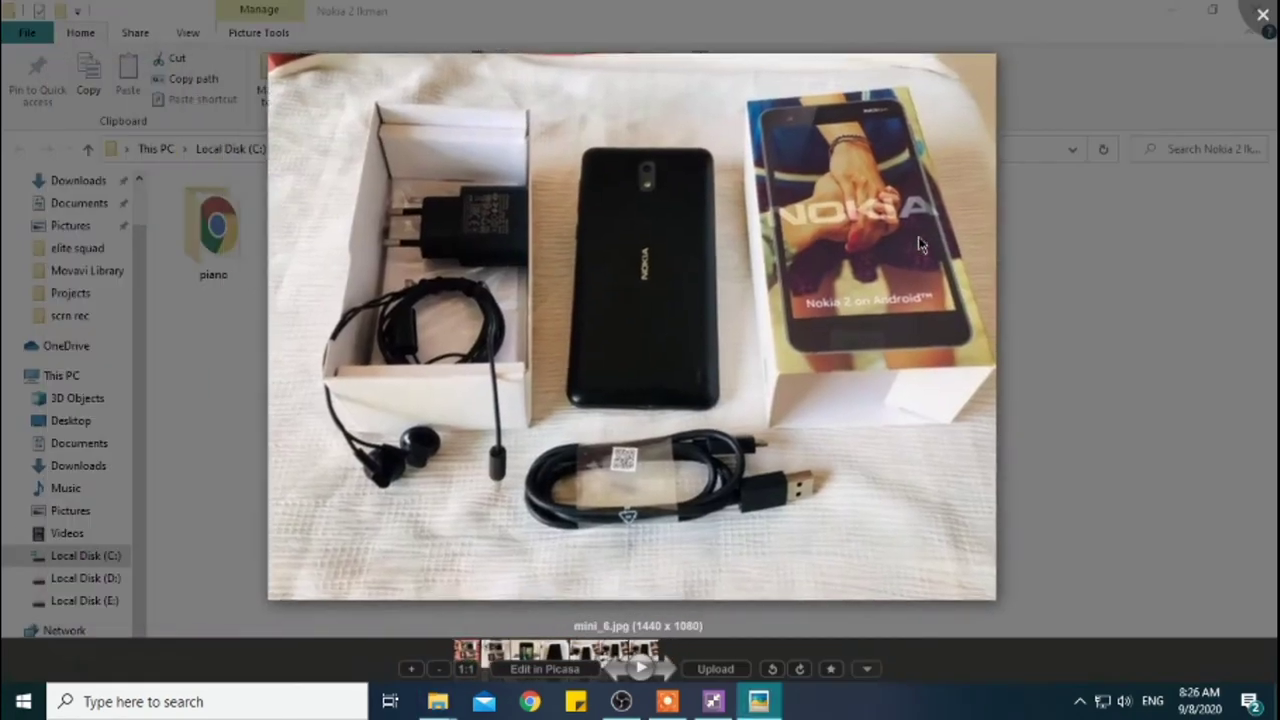
drag(646, 309, 917, 306)
click(475, 395)
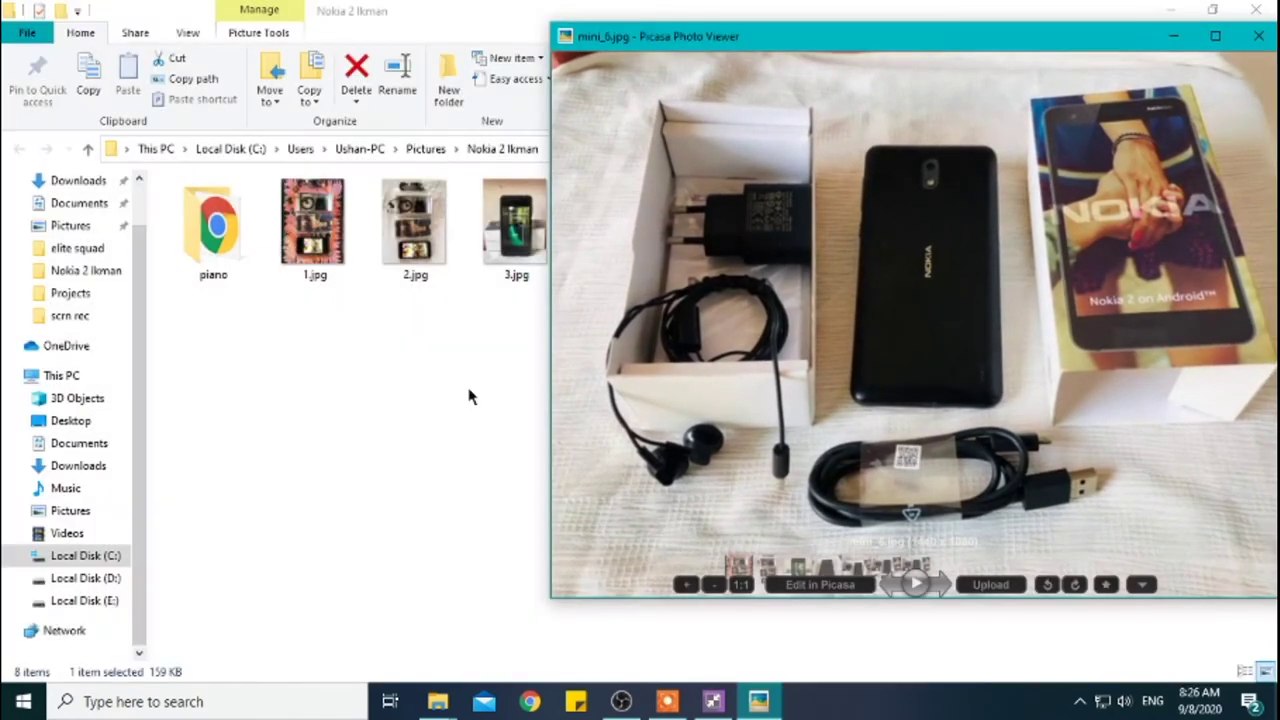
drag(925, 58, 659, 57)
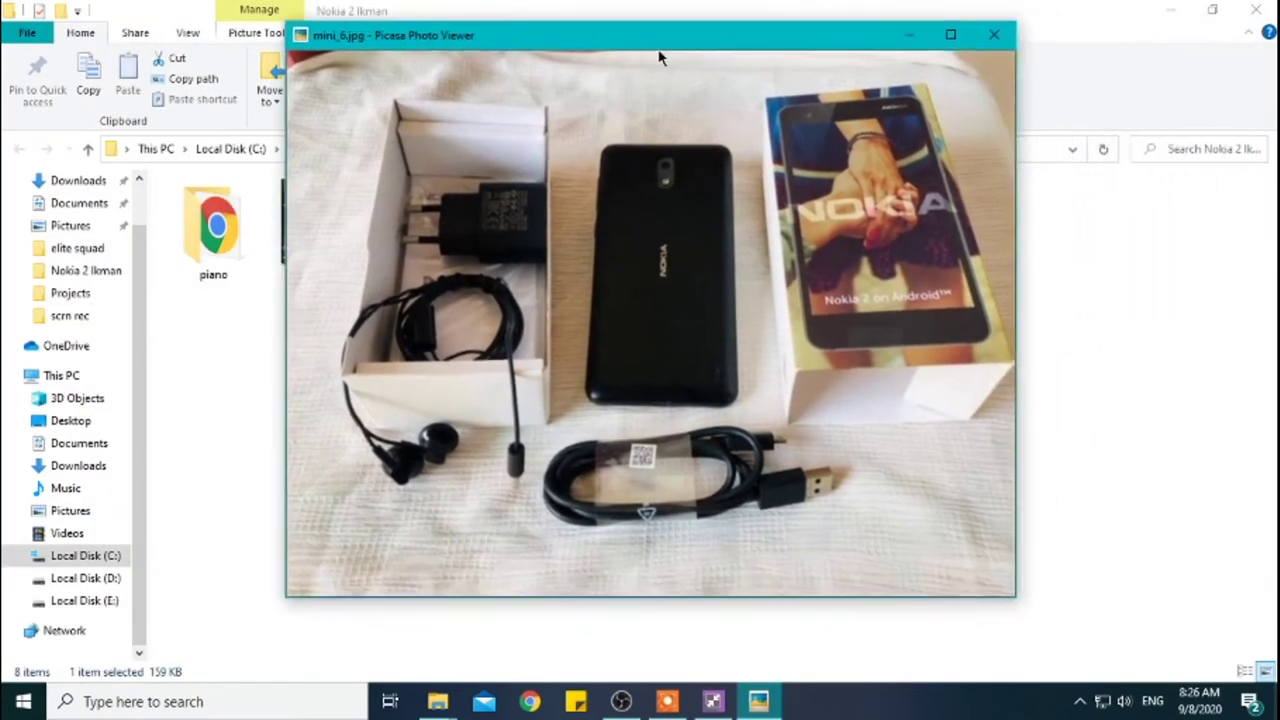
click(993, 34)
Step: Show the image details in the properties of 6.jpg and place the dialog clear of mini_6.jpg
click(805, 232)
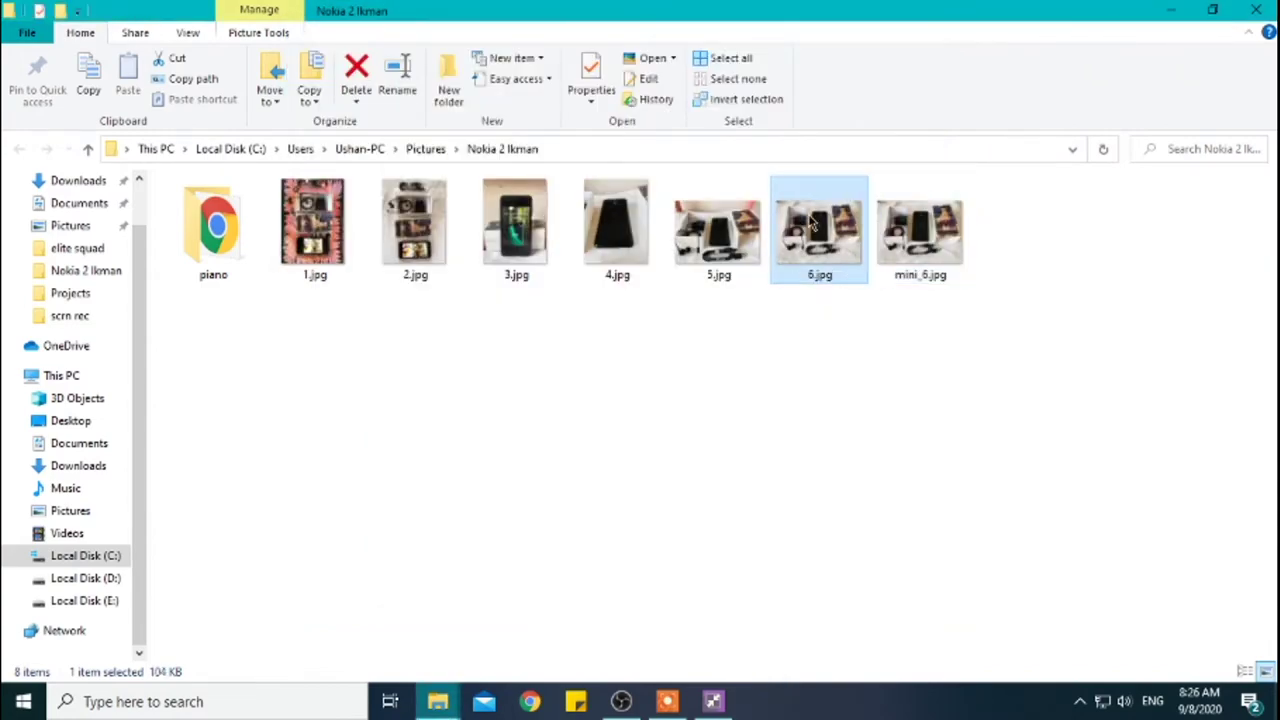
right_click(806, 234)
click(865, 699)
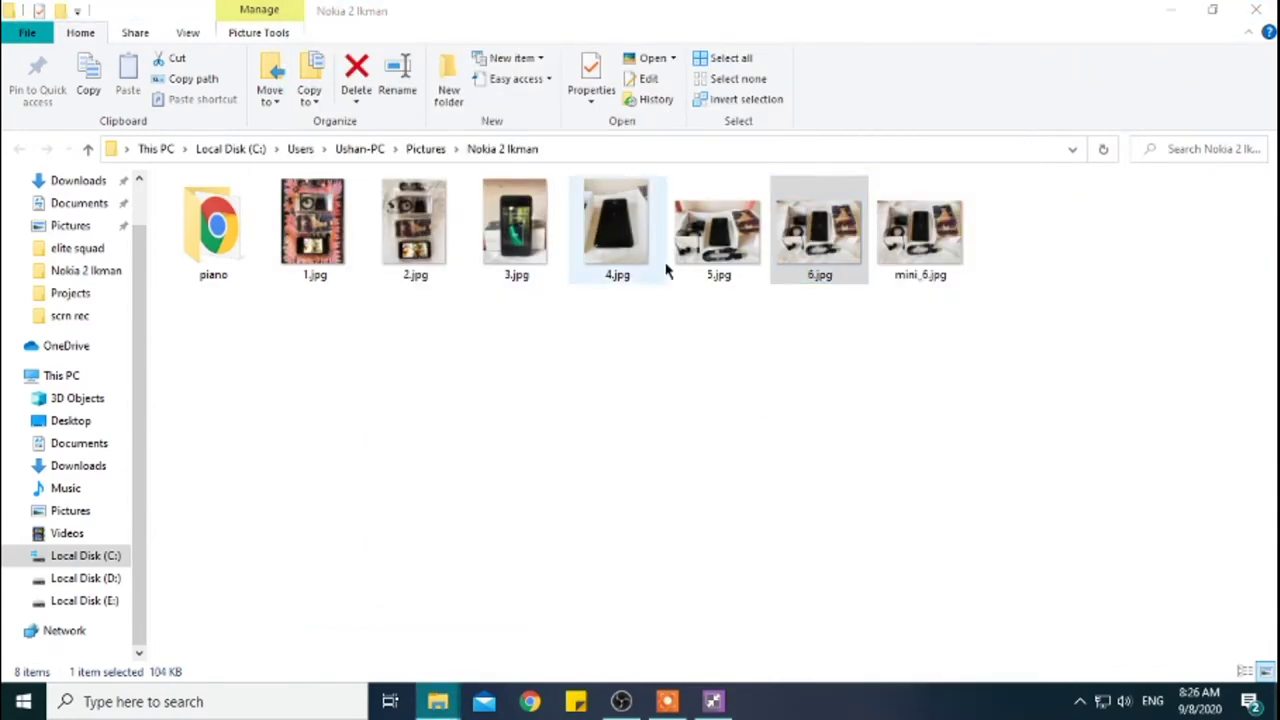
drag(955, 218, 588, 123)
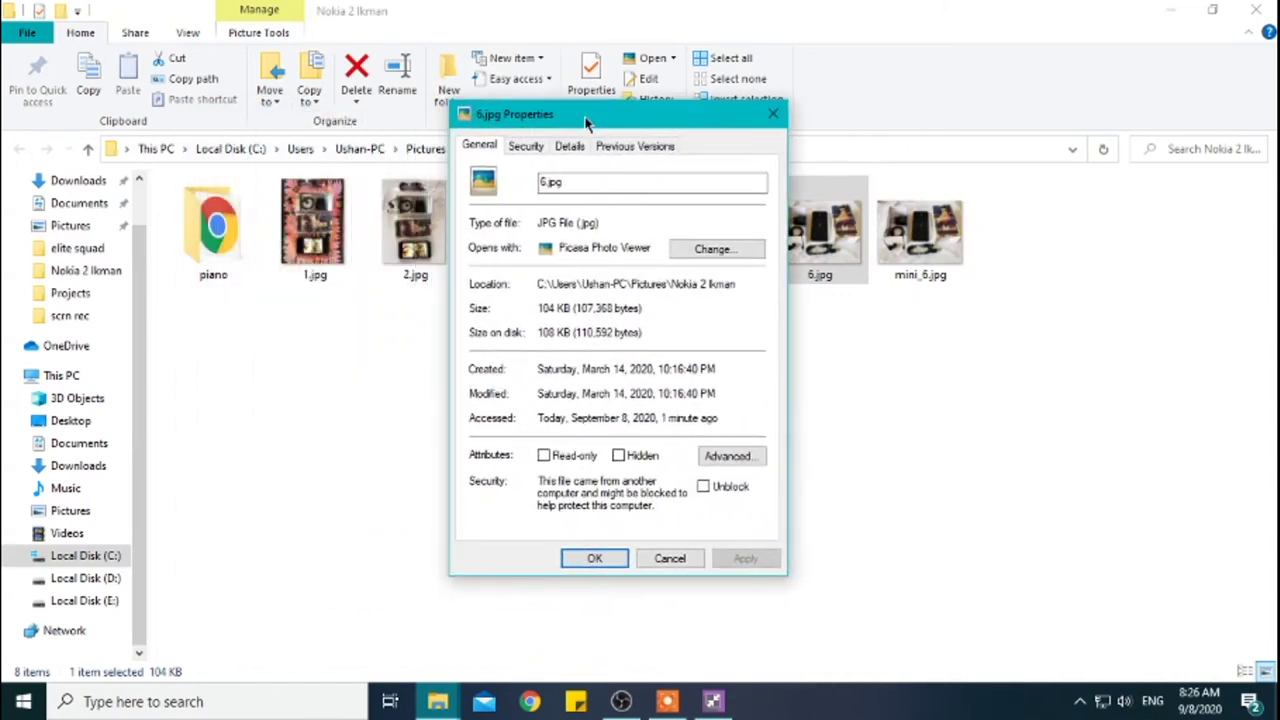
click(570, 150)
mouse_move(757, 245)
mouse_down()
mouse_move(752, 309)
mouse_move(762, 258)
mouse_up()
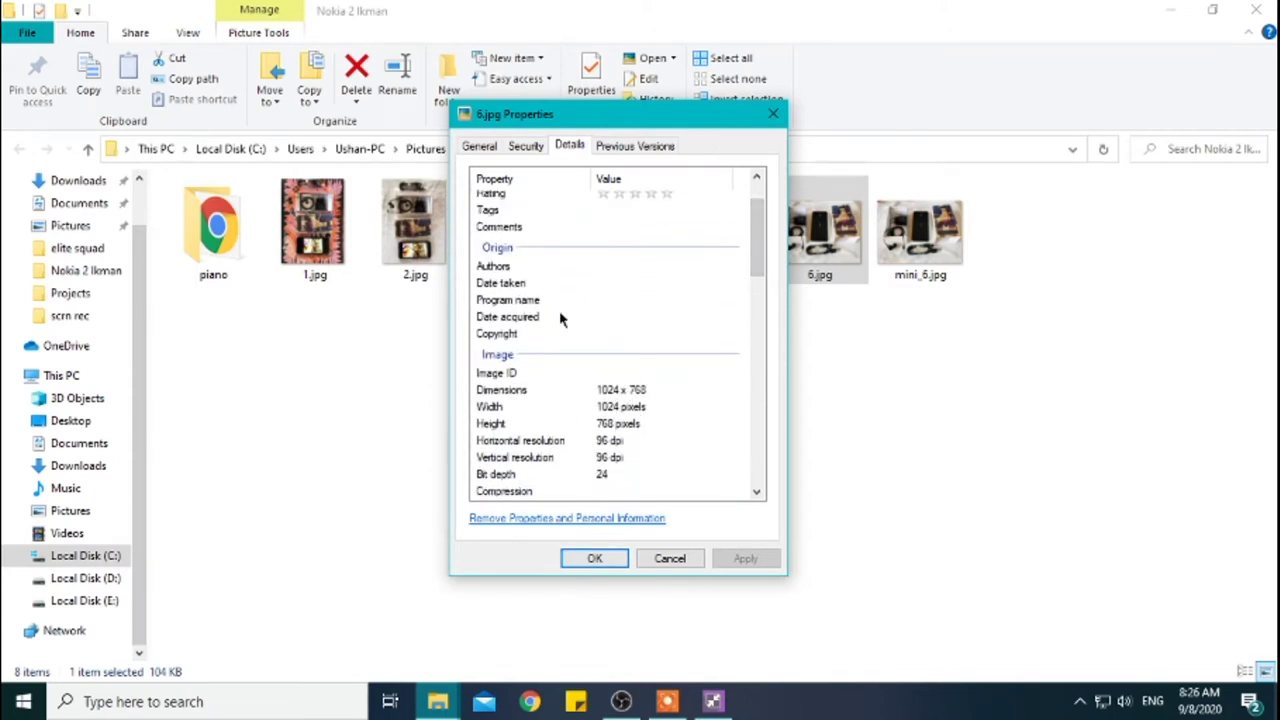
drag(612, 108, 382, 94)
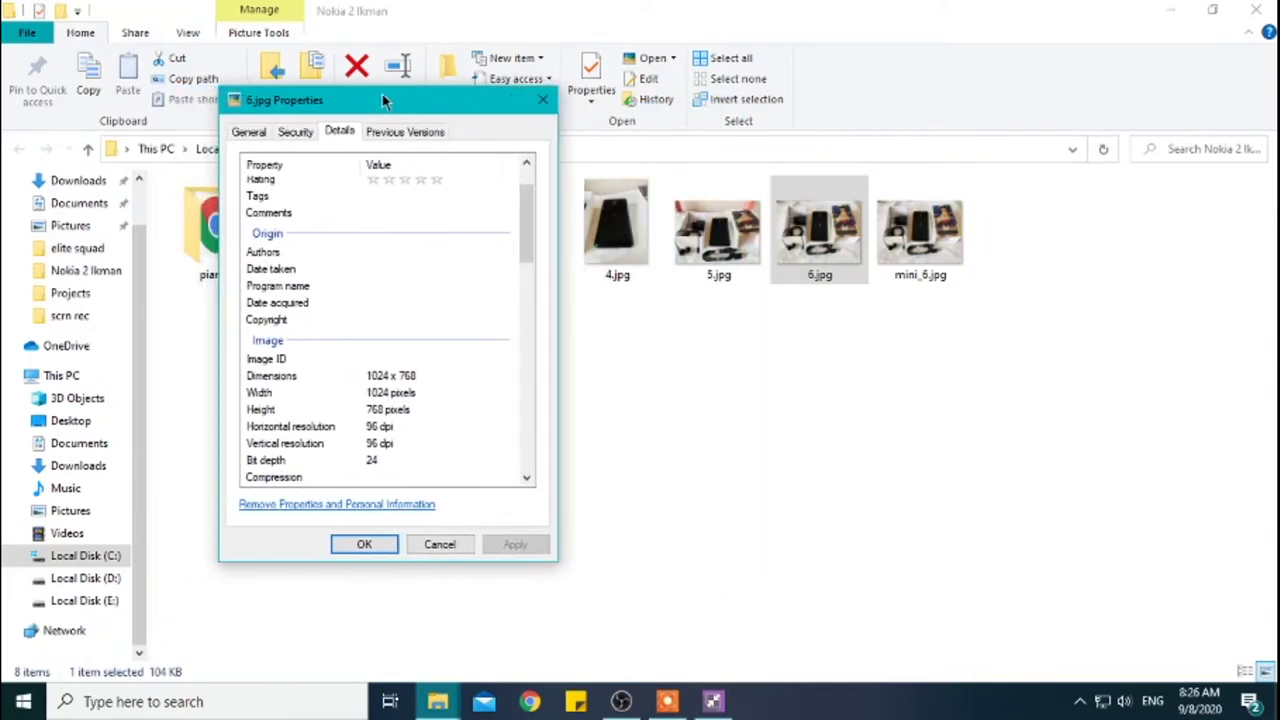
Step: Compare the image dimensions in mini_6.jpg's properties side by side with those of 6.jpg, and close both dialogs
right_click(928, 235)
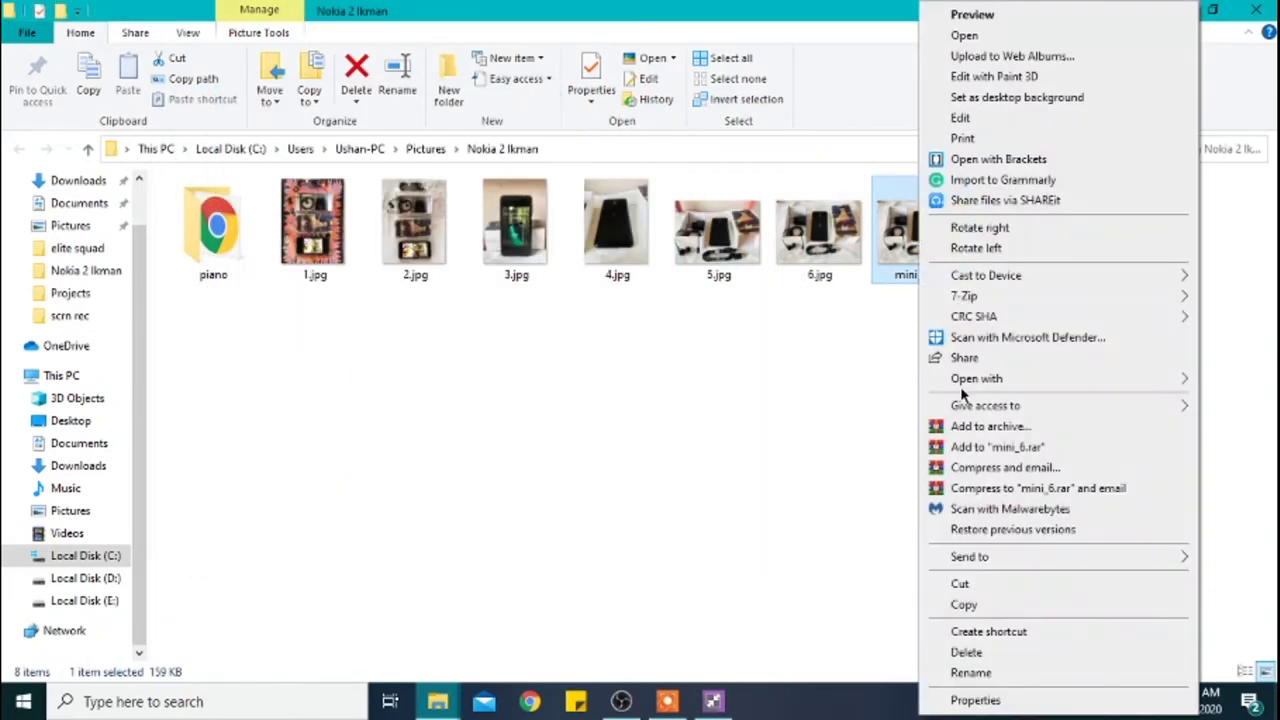
click(968, 701)
drag(1017, 222, 724, 107)
click(1169, 10)
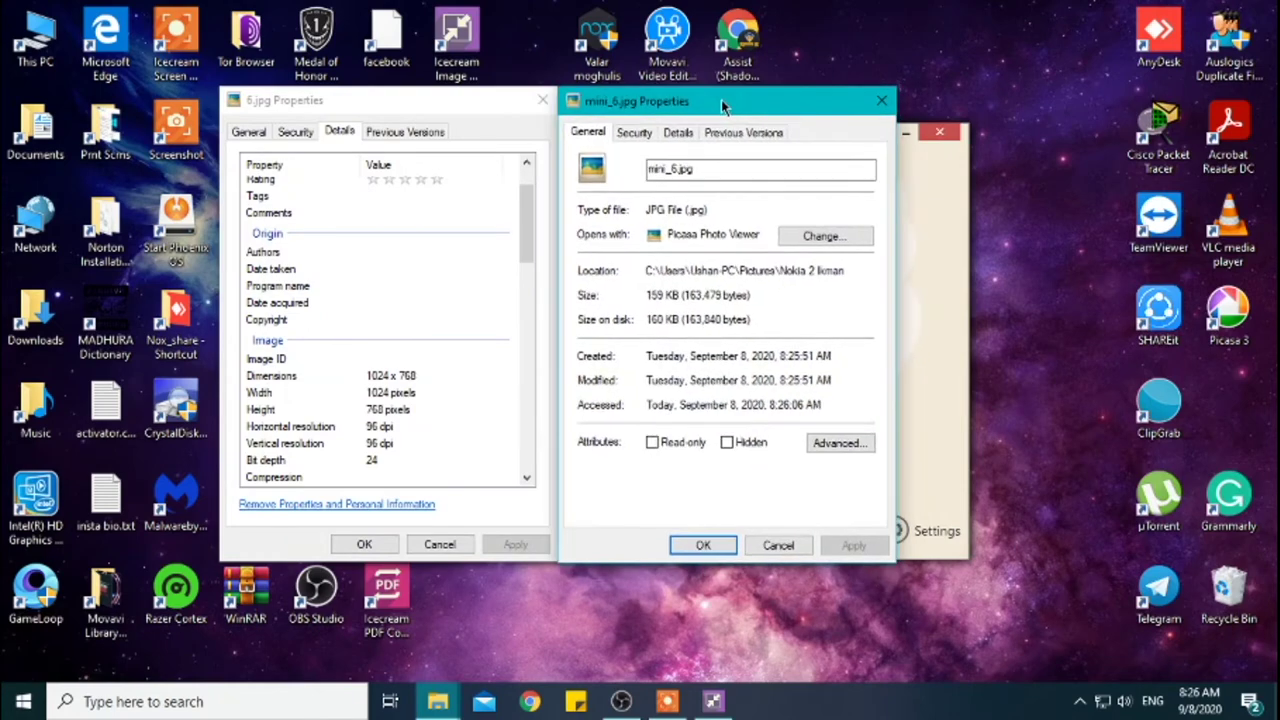
click(678, 132)
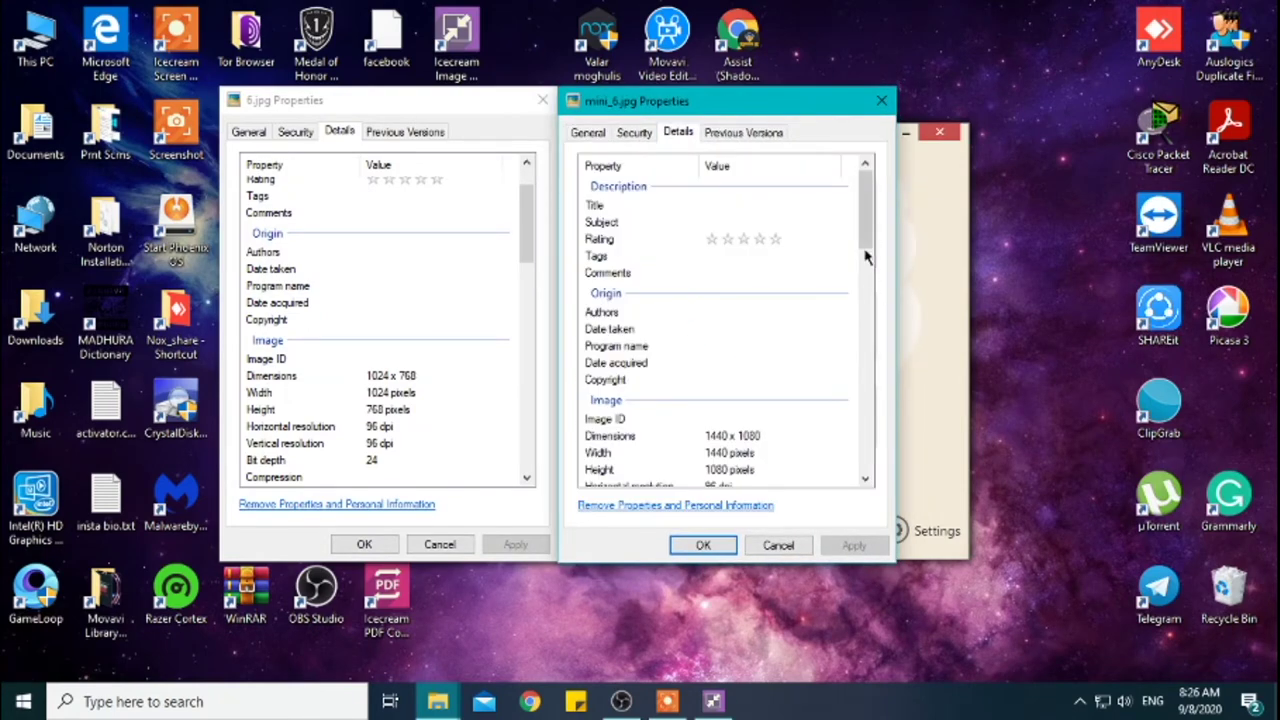
scroll(861, 236, down, 2)
scroll(861, 236, up, 1)
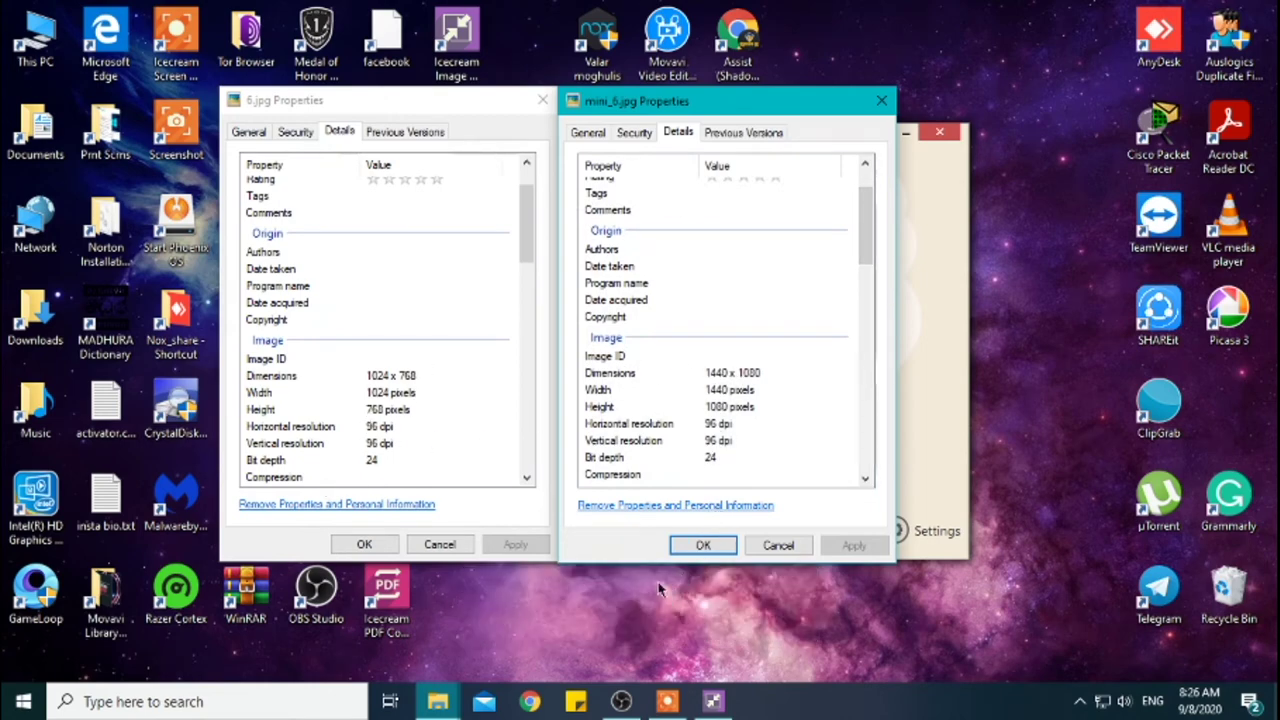
click(364, 544)
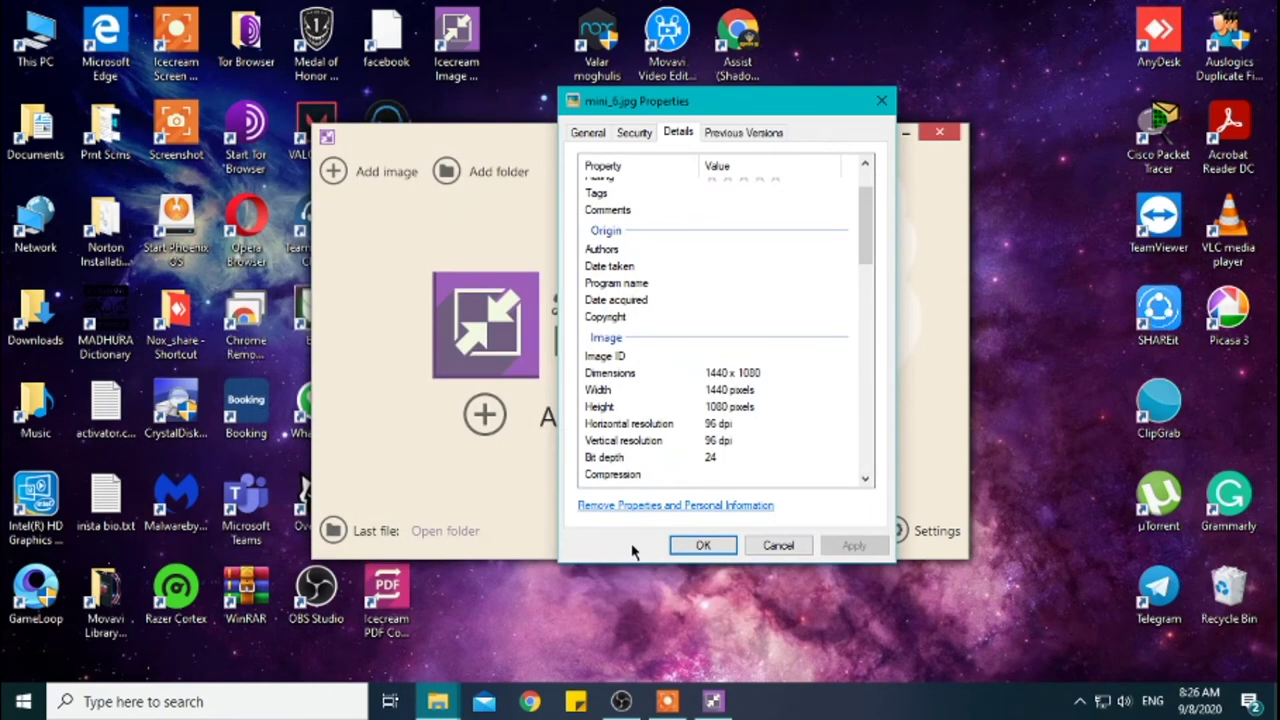
click(703, 545)
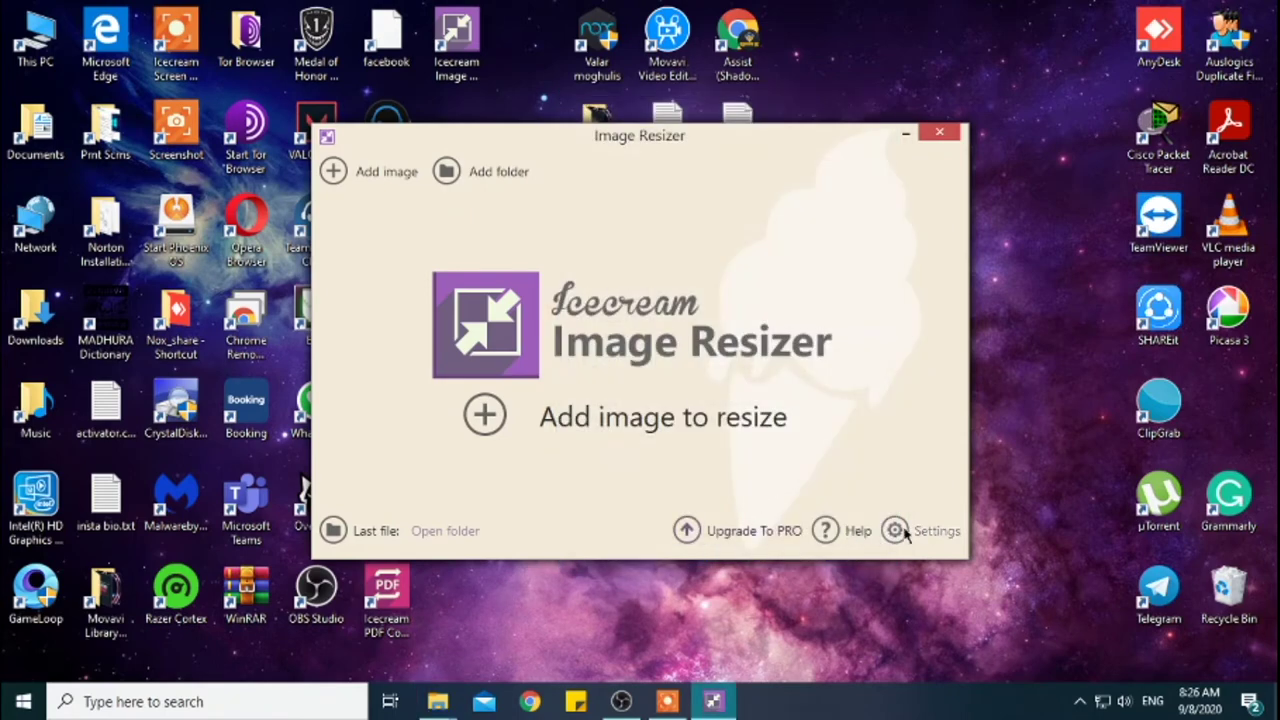
Step: Open Image Resizer's online help and read through the system requirements page
click(852, 531)
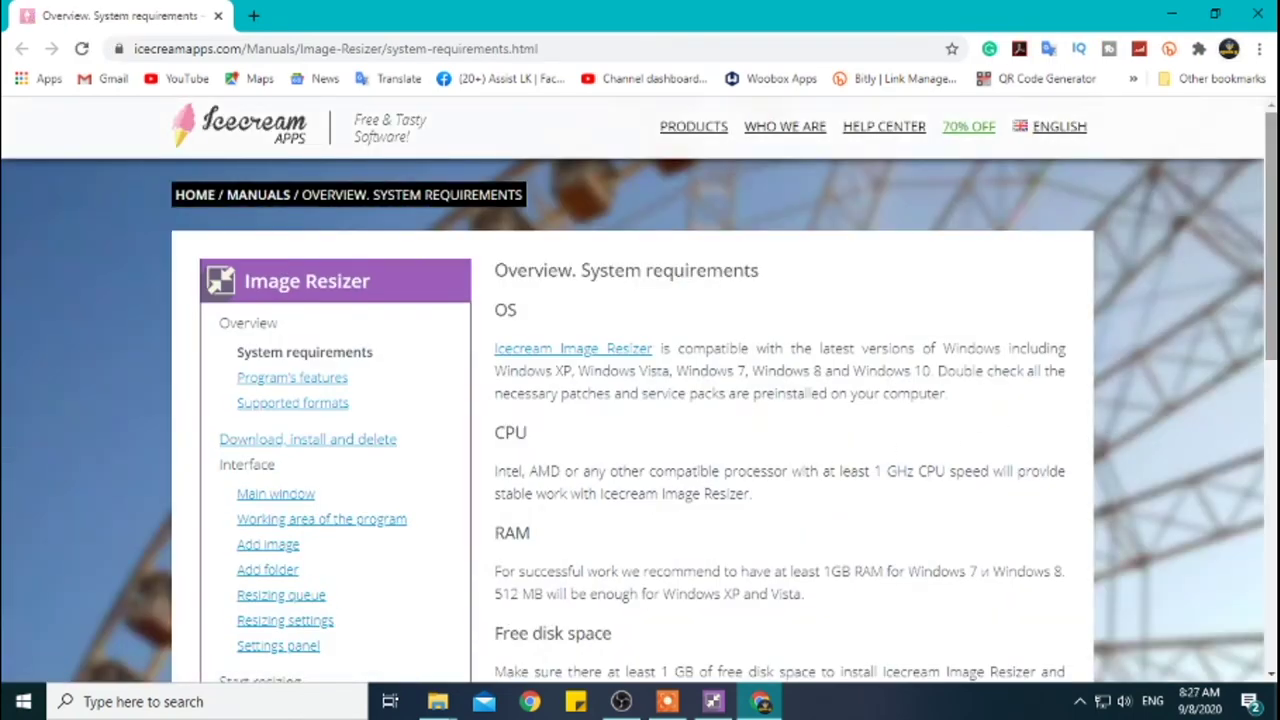
drag(1272, 260, 1270, 333)
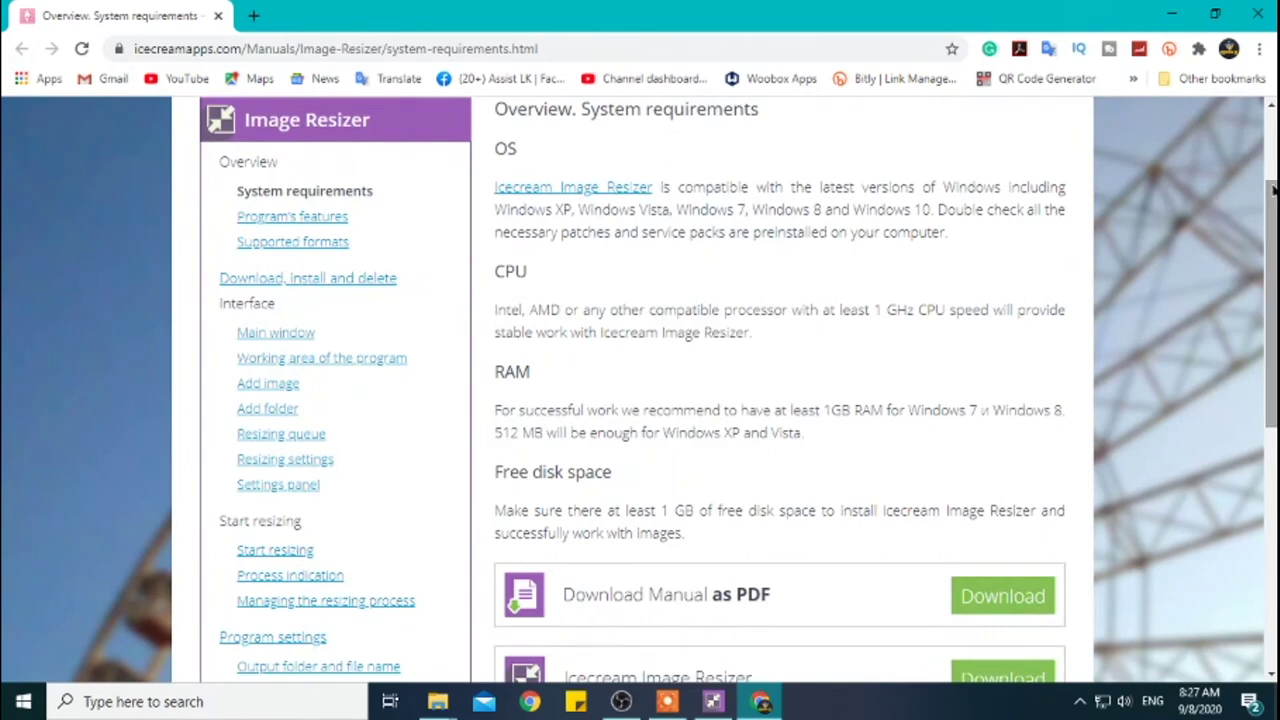
Step: Open the PDF version of the Image Resizer manual, skim through all its pages and close the browser
drag(1273, 191, 1272, 265)
click(992, 404)
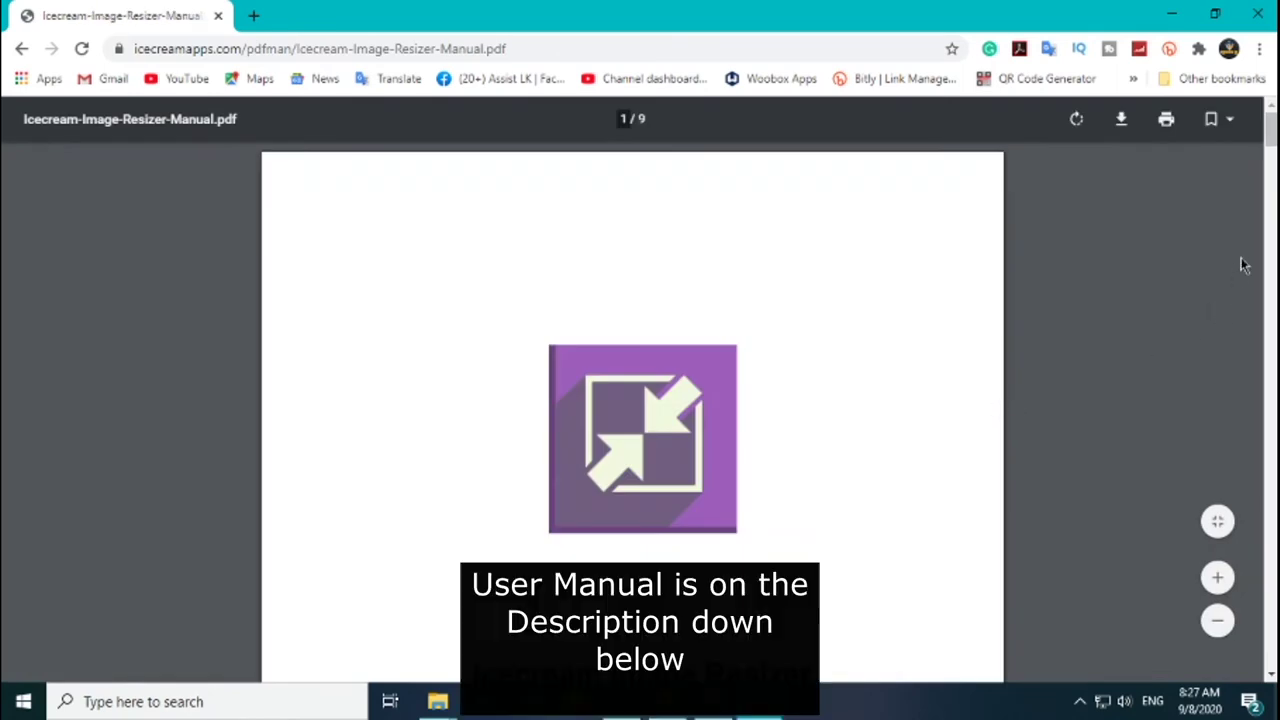
drag(1270, 133, 1259, 672)
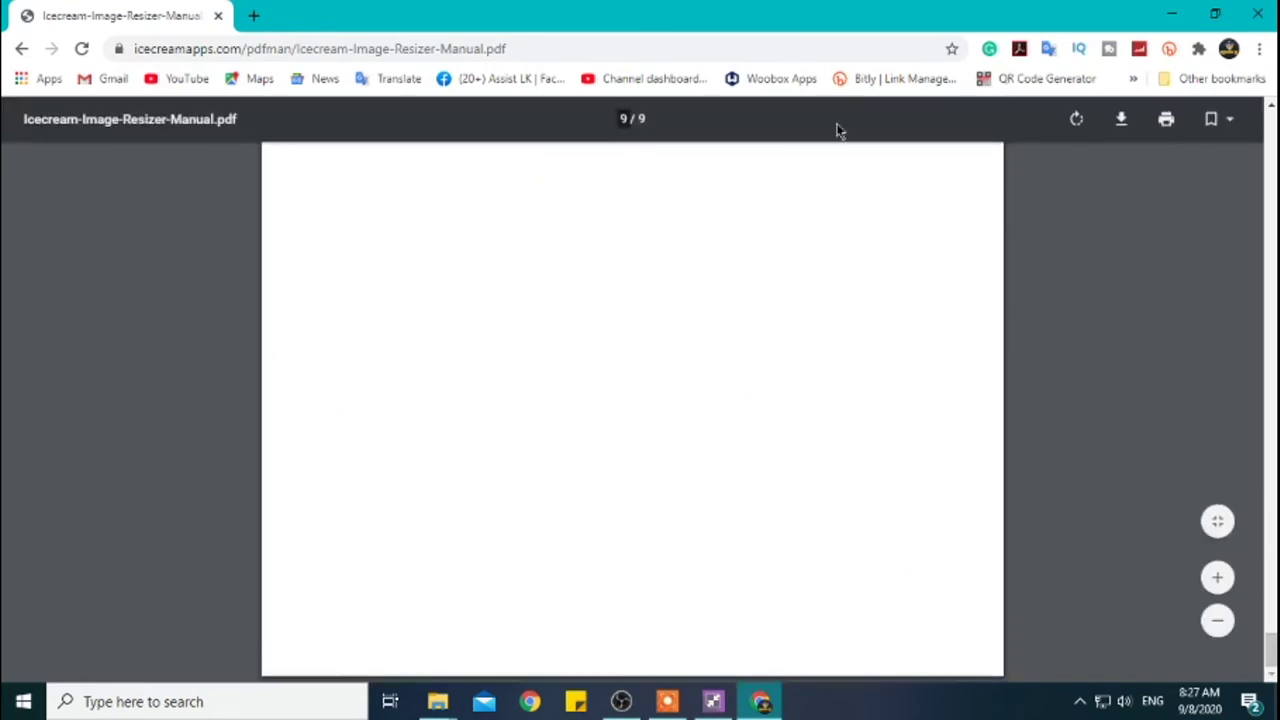
click(1258, 14)
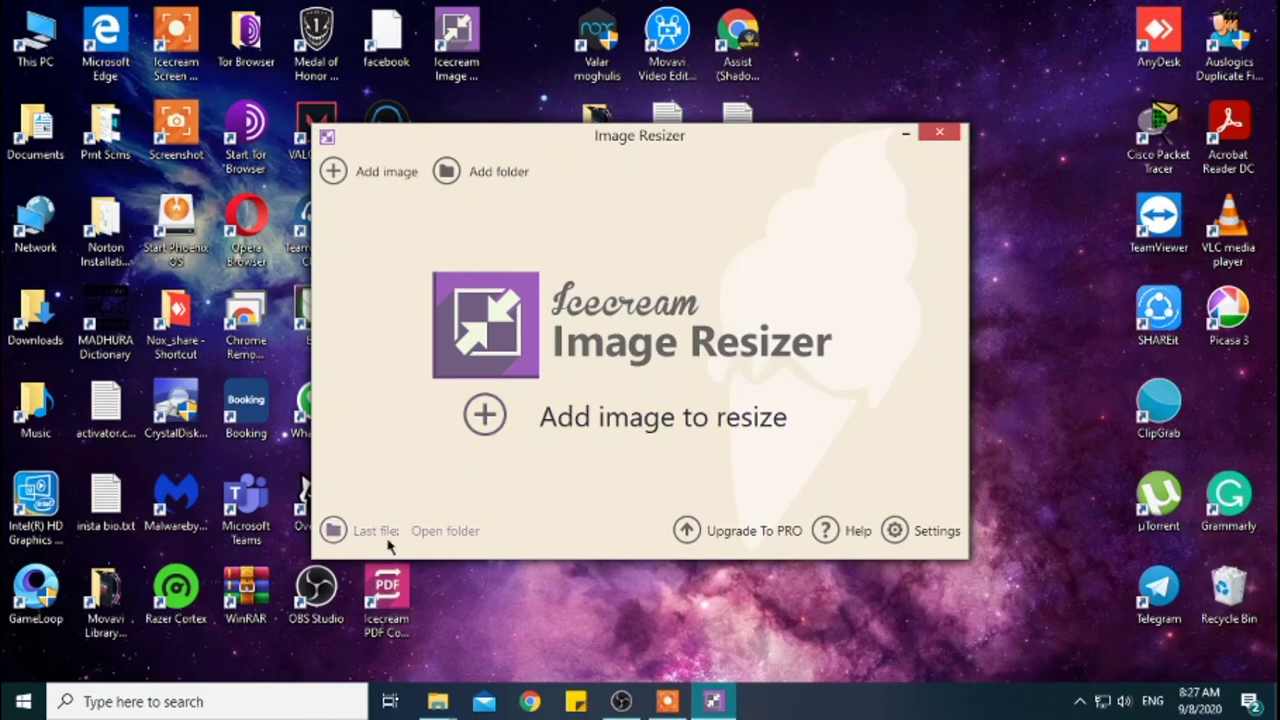
Step: Add 1.jpg from the Nokia 2 Ikman folder to the resizing queue and select the Facebook Timeline Cover profile
click(380, 174)
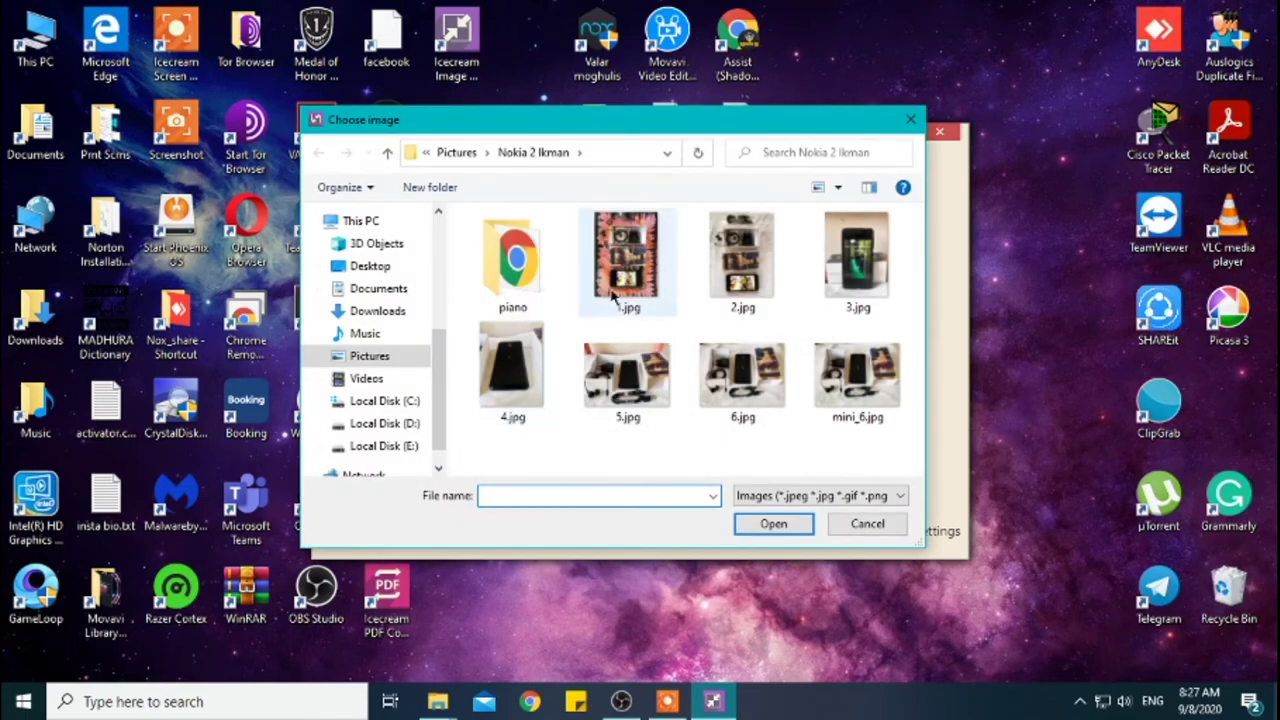
click(617, 288)
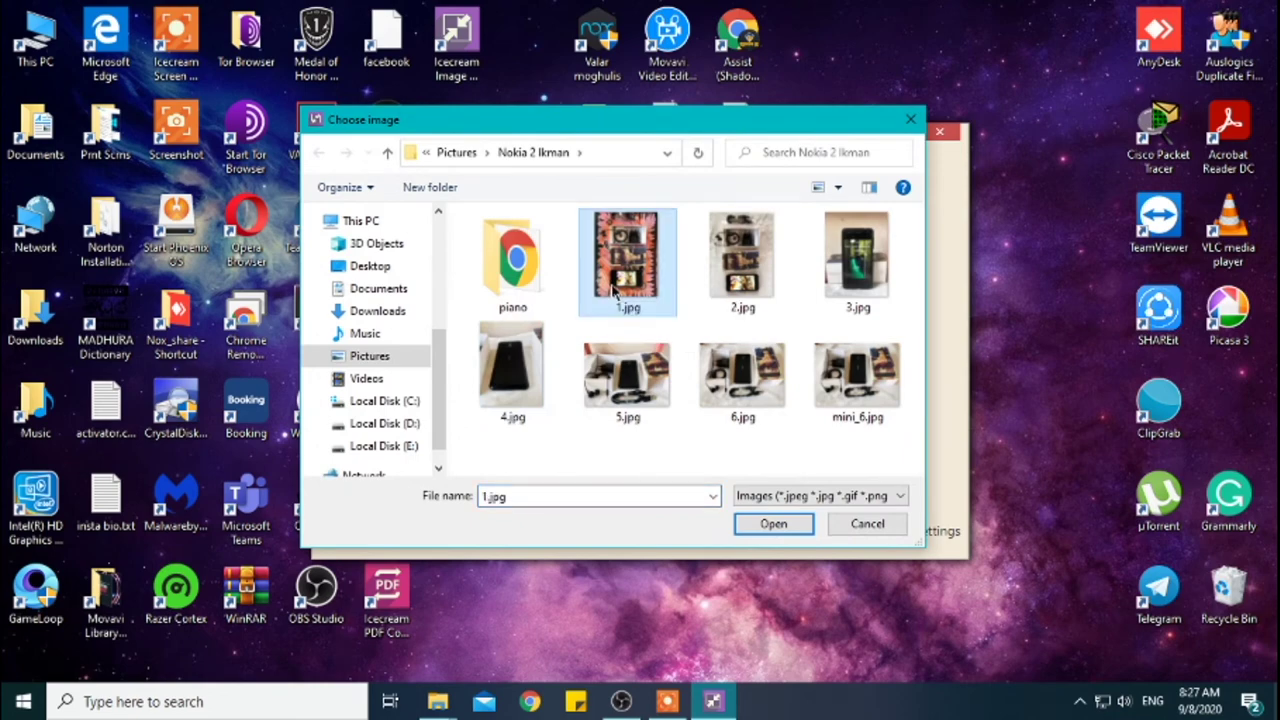
click(750, 527)
click(779, 232)
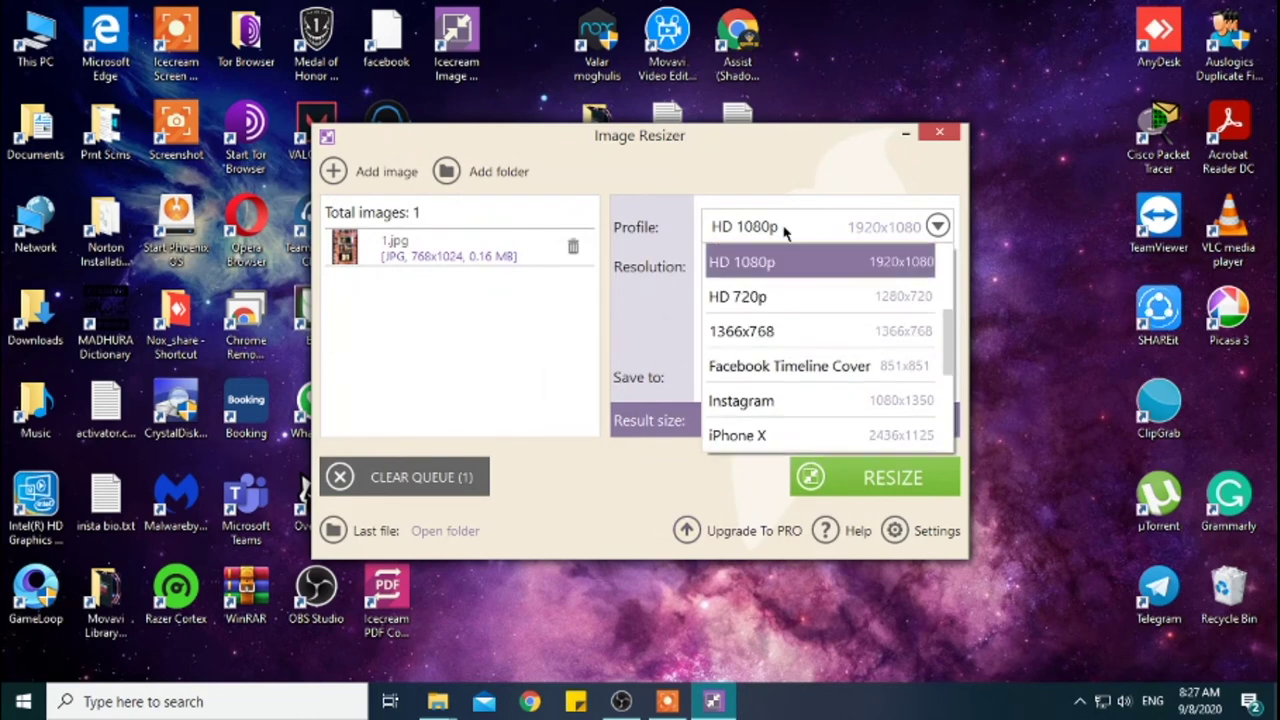
click(826, 368)
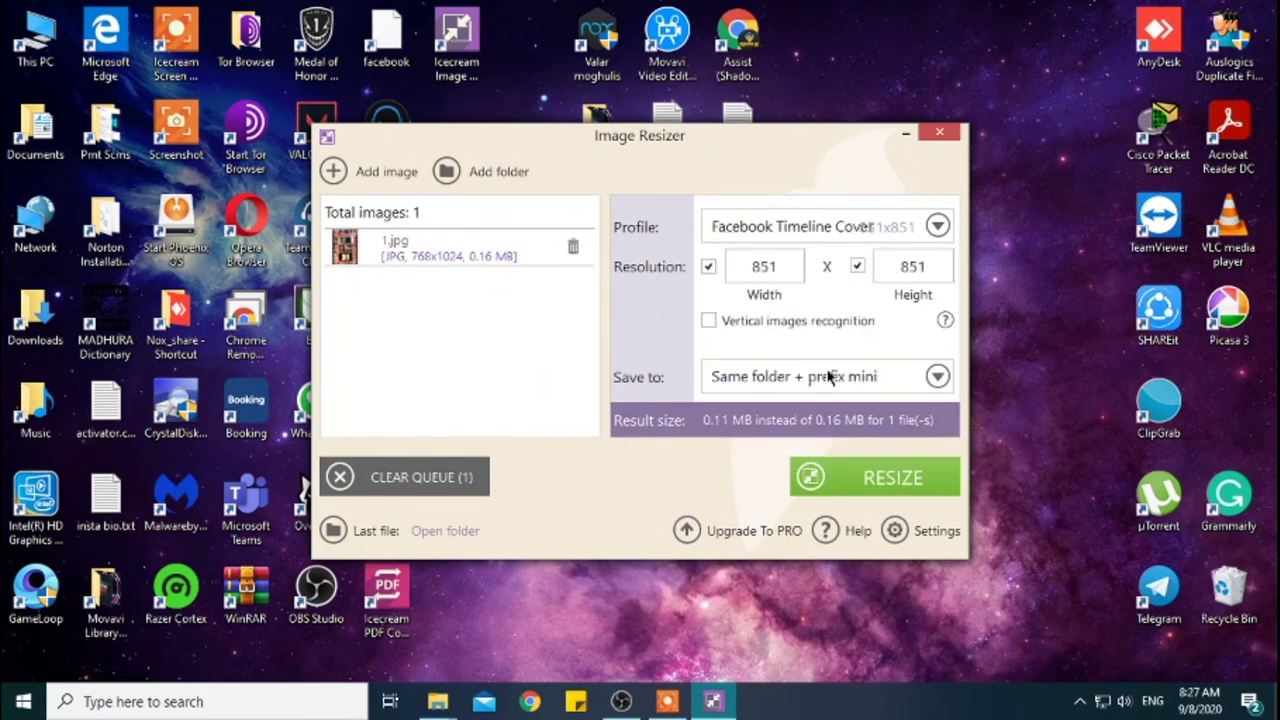
click(829, 226)
drag(950, 341, 953, 410)
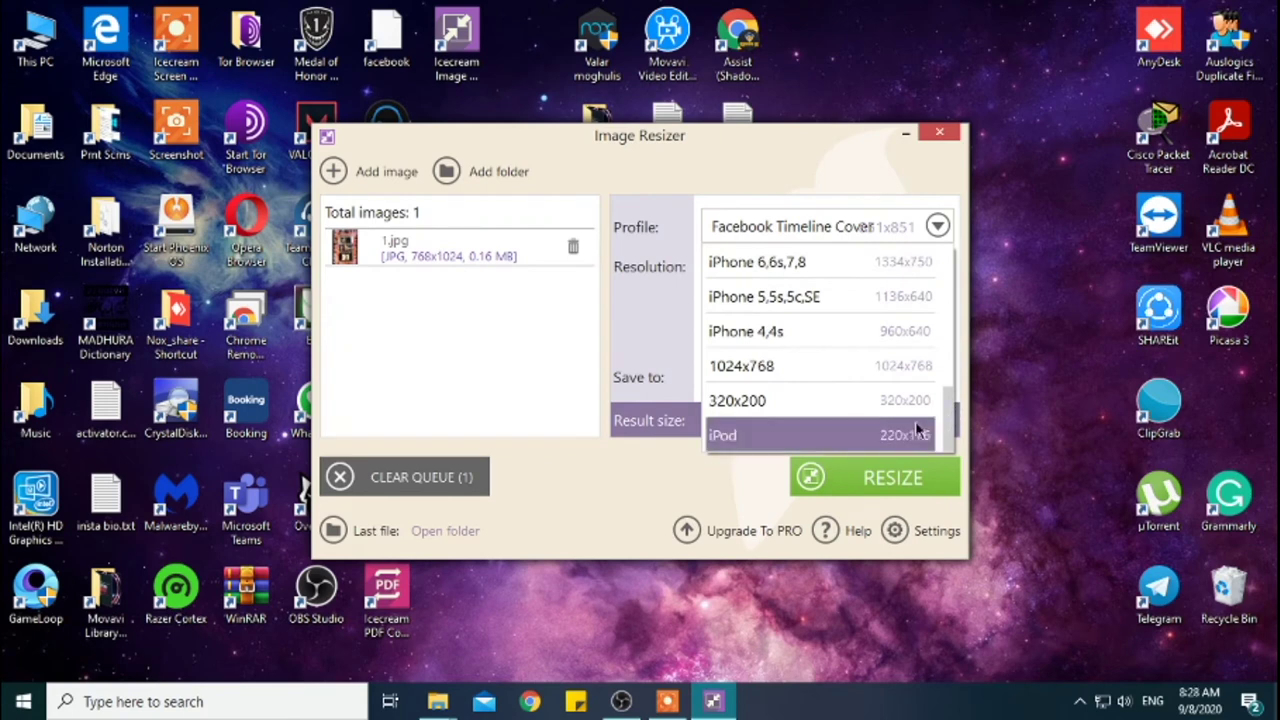
click(724, 505)
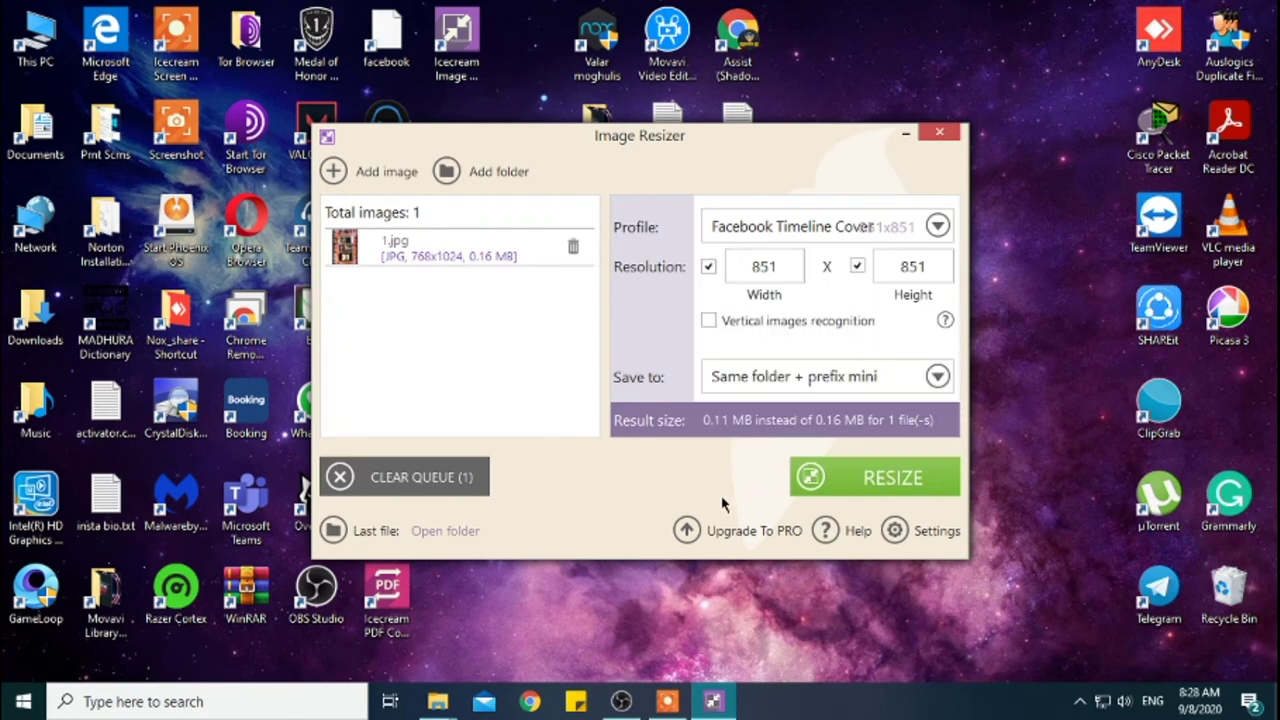
Step: Resize the queued 1.jpg, saving it in the same folder with the prefix mini, and open the output folder
click(826, 480)
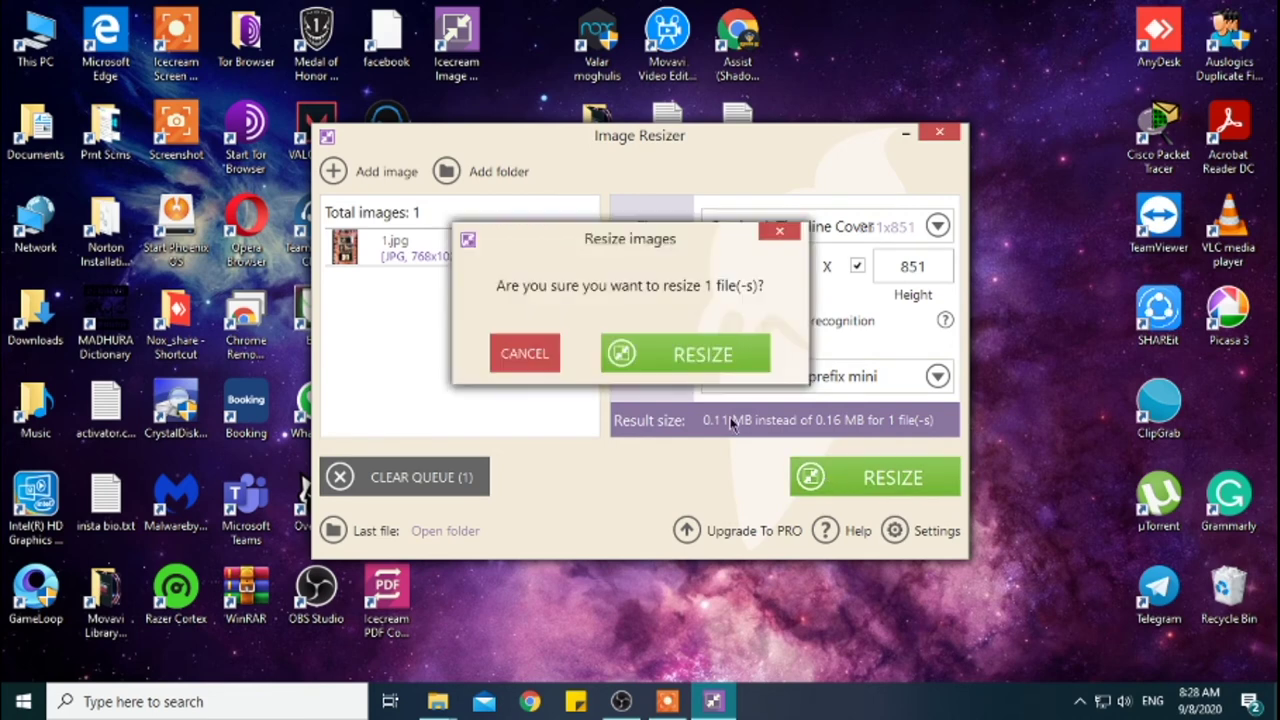
click(688, 358)
click(672, 358)
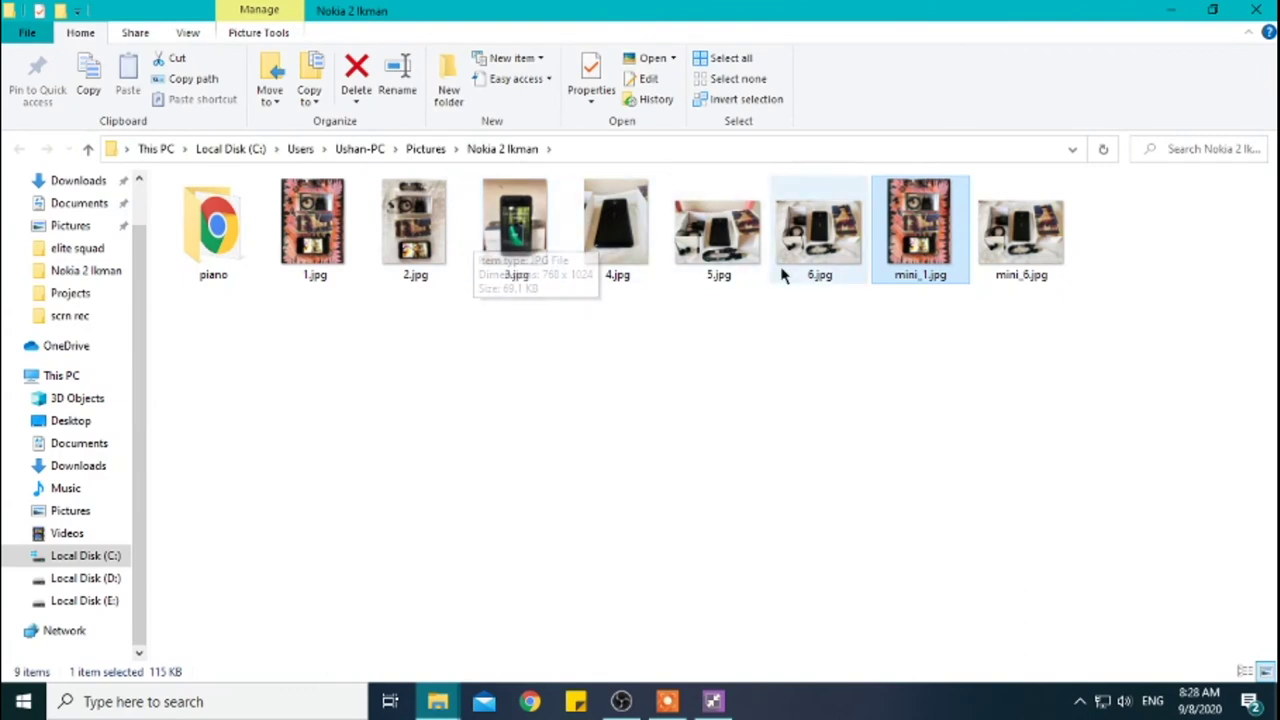
Step: View the original 1.jpg and the resized mini_1.jpg in the photo viewer, closing each preview
double_click(335, 245)
click(1054, 106)
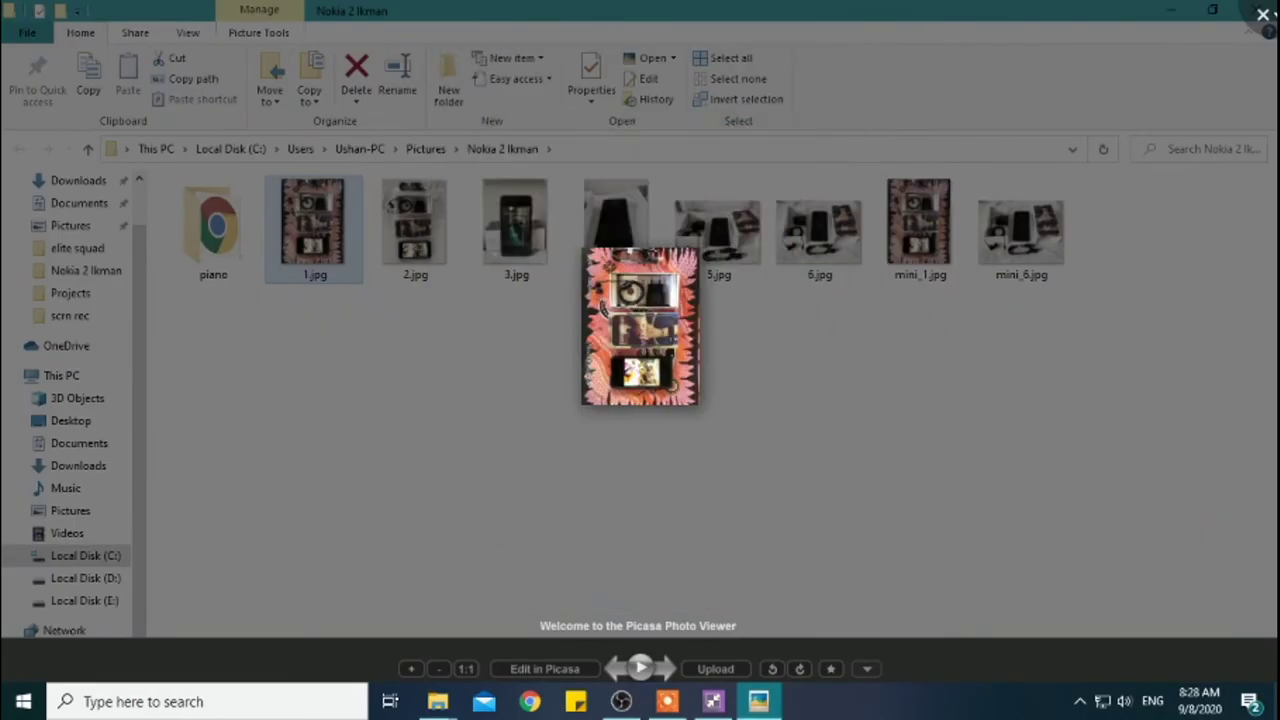
click(923, 245)
double_click(923, 245)
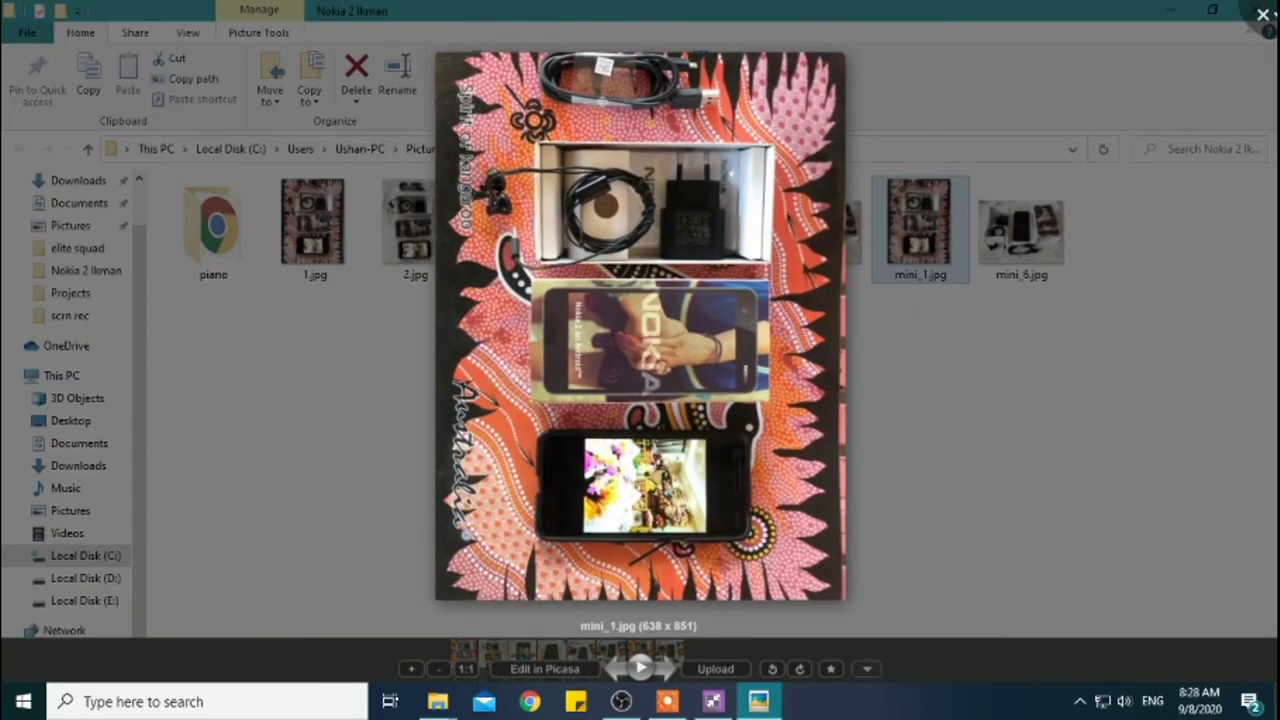
click(1262, 14)
Step: Show the image dimensions in the detailed properties of 1.jpg
click(312, 225)
right_click(332, 220)
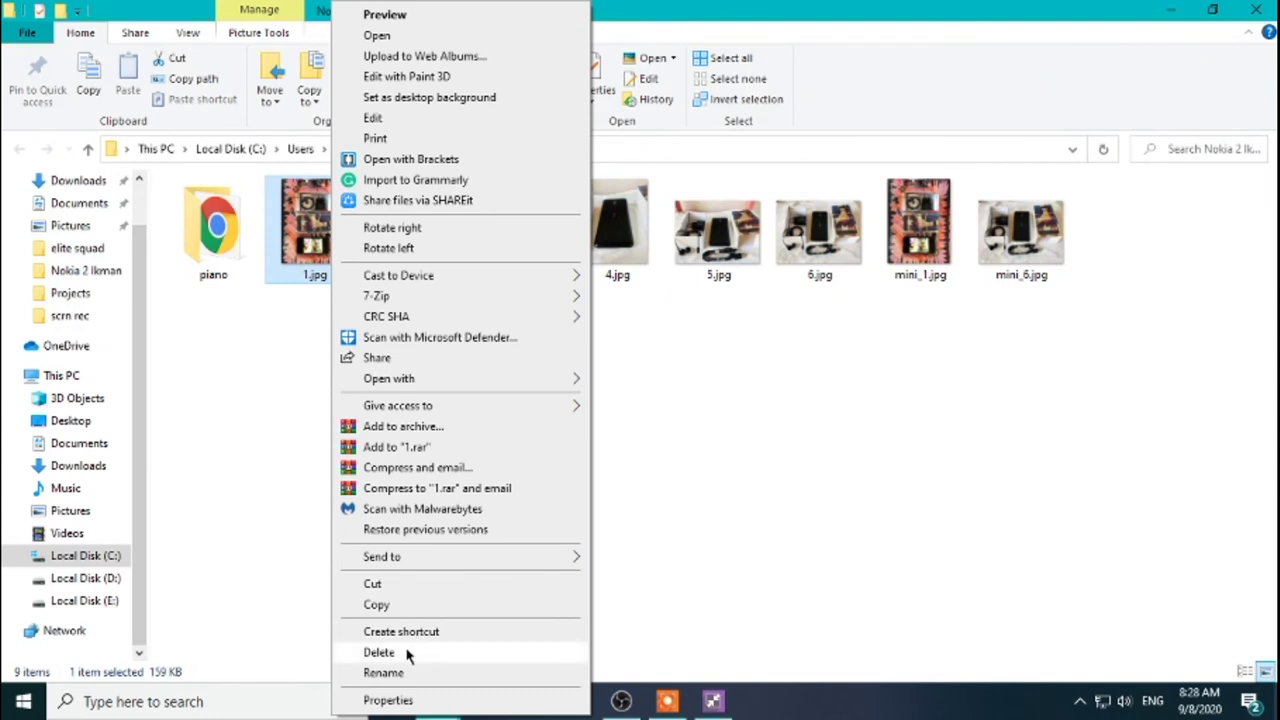
click(375, 699)
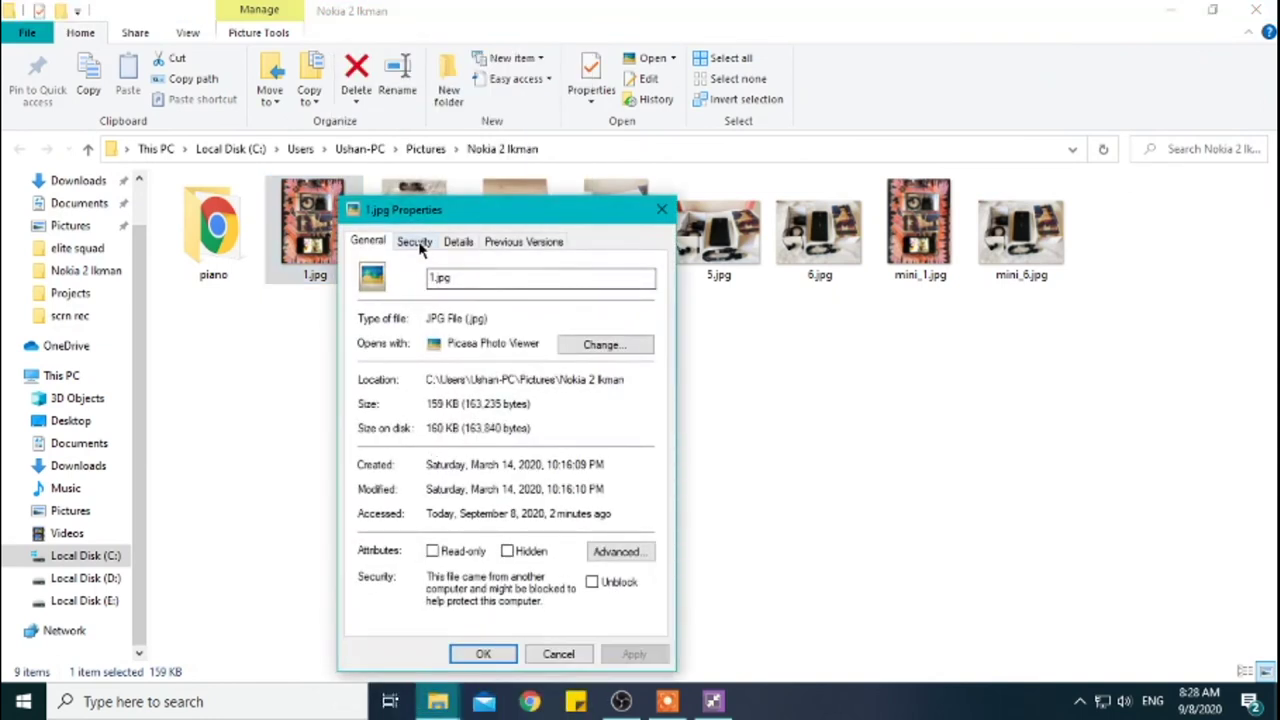
click(456, 243)
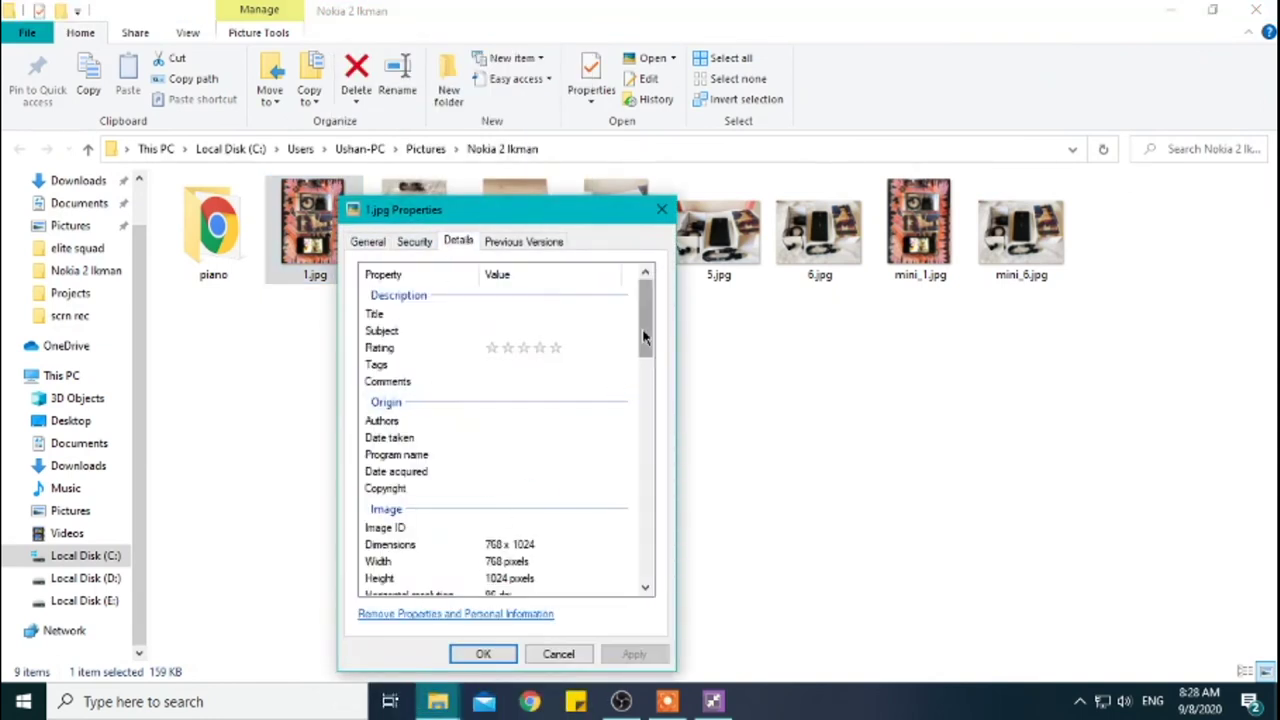
drag(644, 338, 645, 367)
Step: Open the properties of mini_1.jpg, move the dialog fully into view and show its image details
right_click(920, 238)
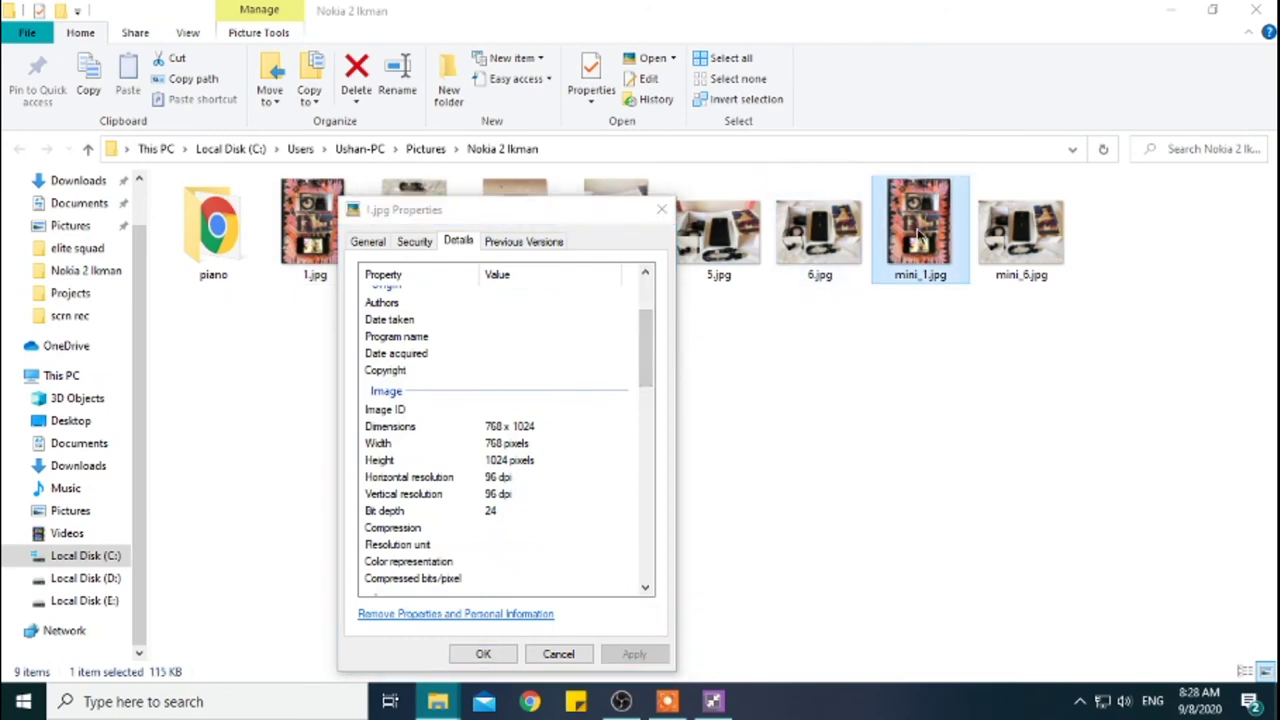
click(960, 700)
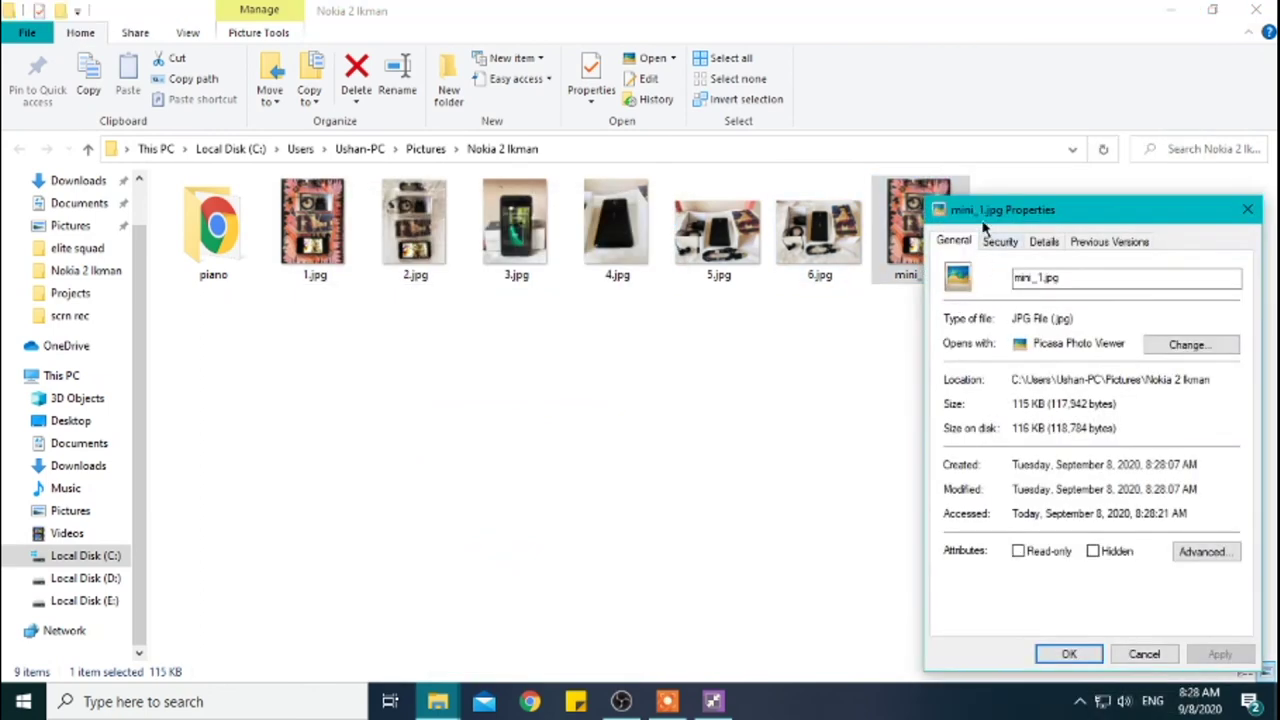
drag(986, 220, 709, 170)
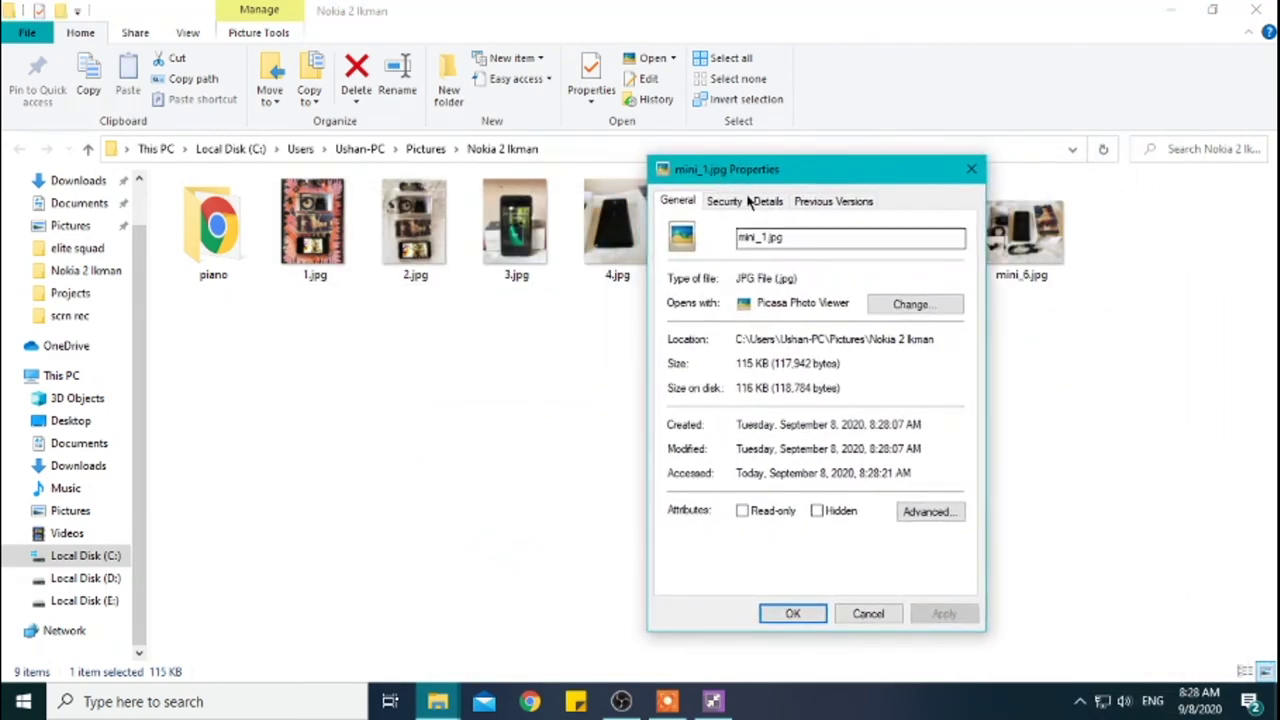
click(762, 201)
mouse_move(953, 302)
mouse_down()
mouse_move(954, 336)
mouse_move(954, 311)
mouse_up()
Step: Minimize the folder window, compare the image dimensions of 1.jpg and mini_1.jpg with their properties dialogs side by side, and close both
click(1168, 11)
drag(742, 172, 768, 211)
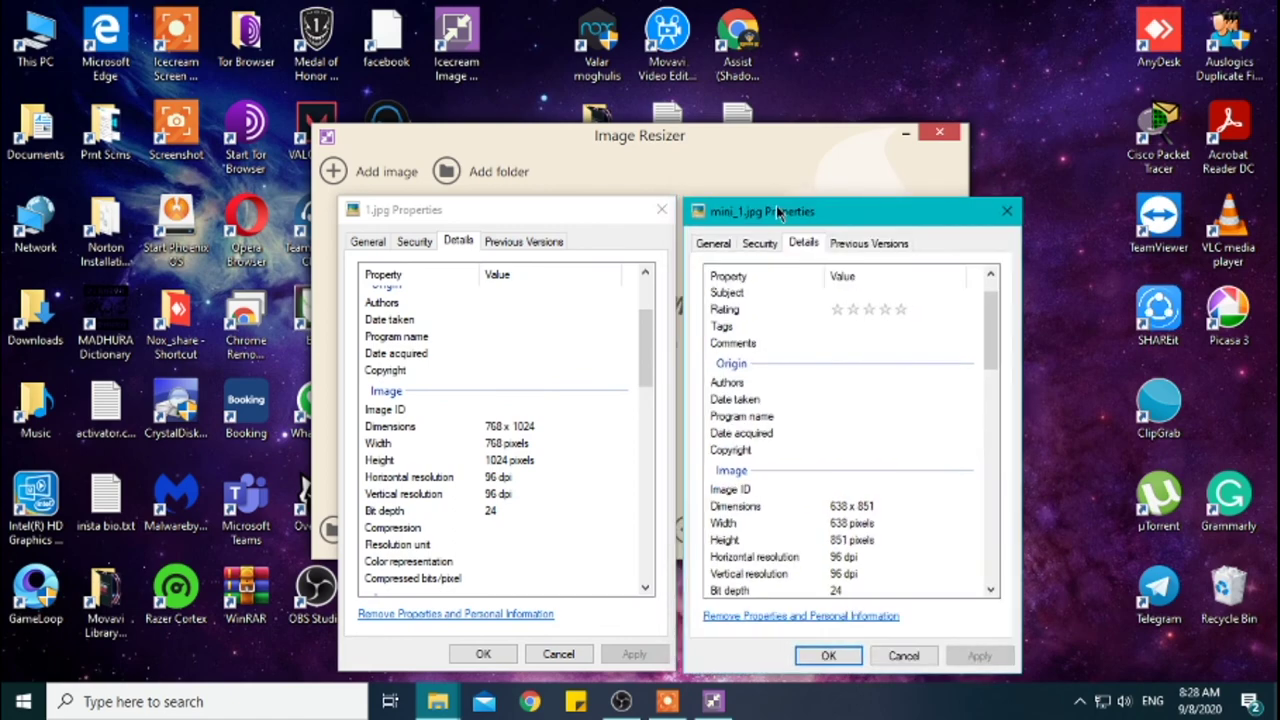
drag(530, 225, 519, 210)
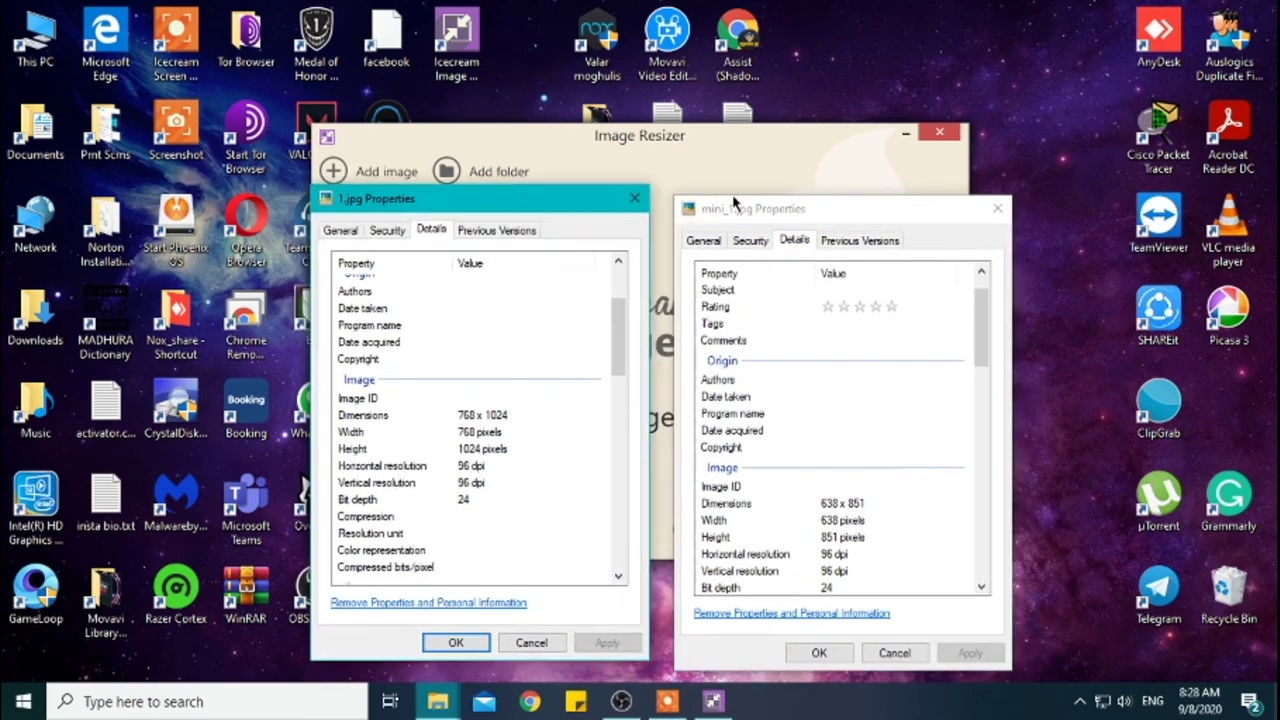
drag(732, 200, 706, 191)
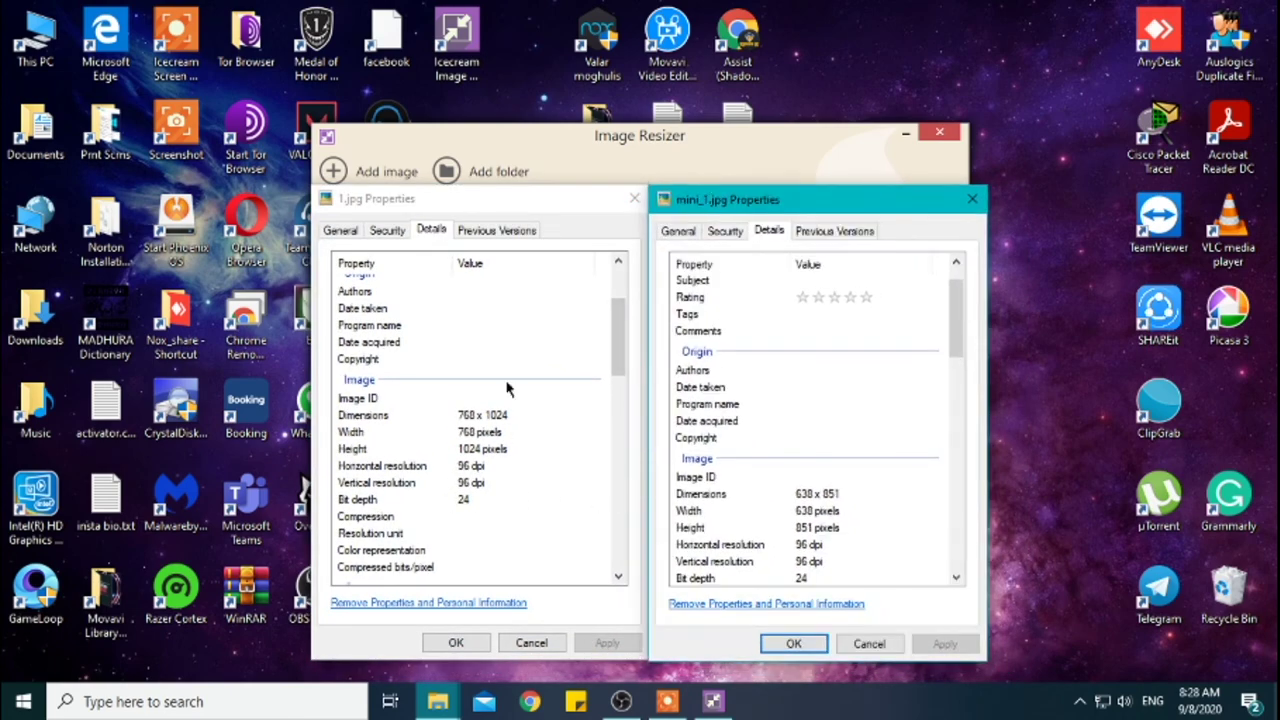
drag(952, 311, 948, 343)
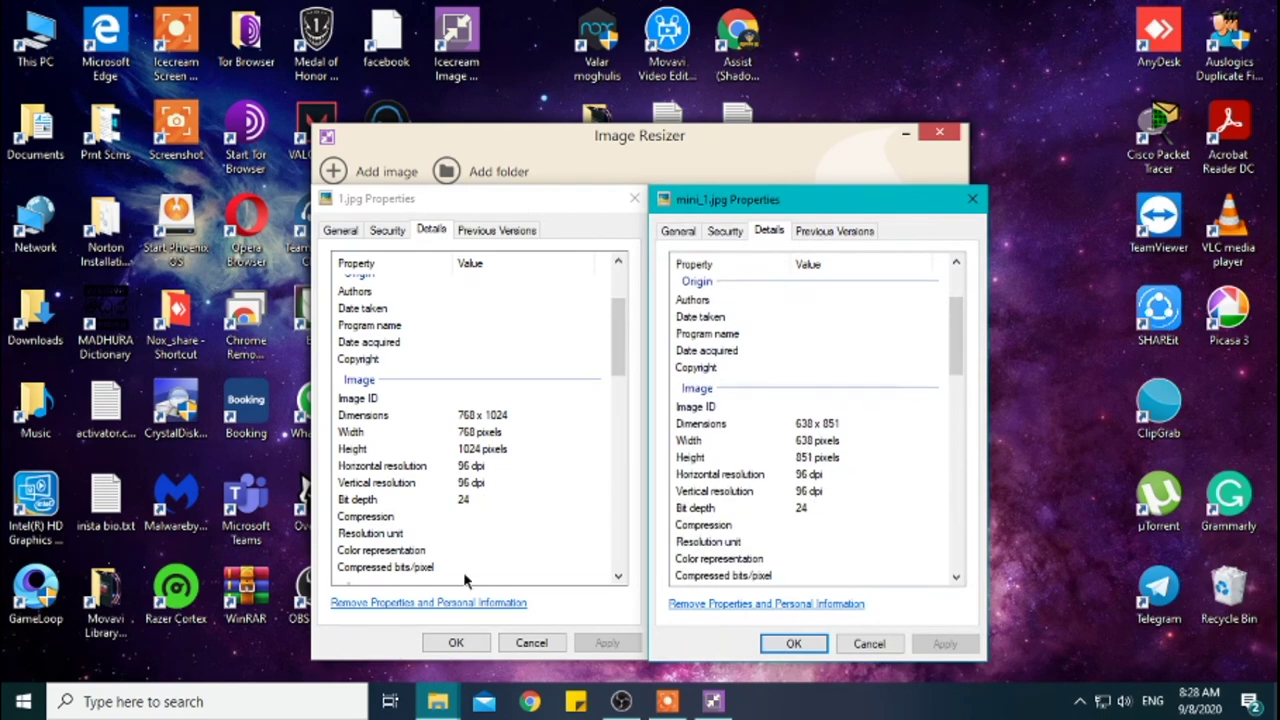
click(455, 650)
click(776, 645)
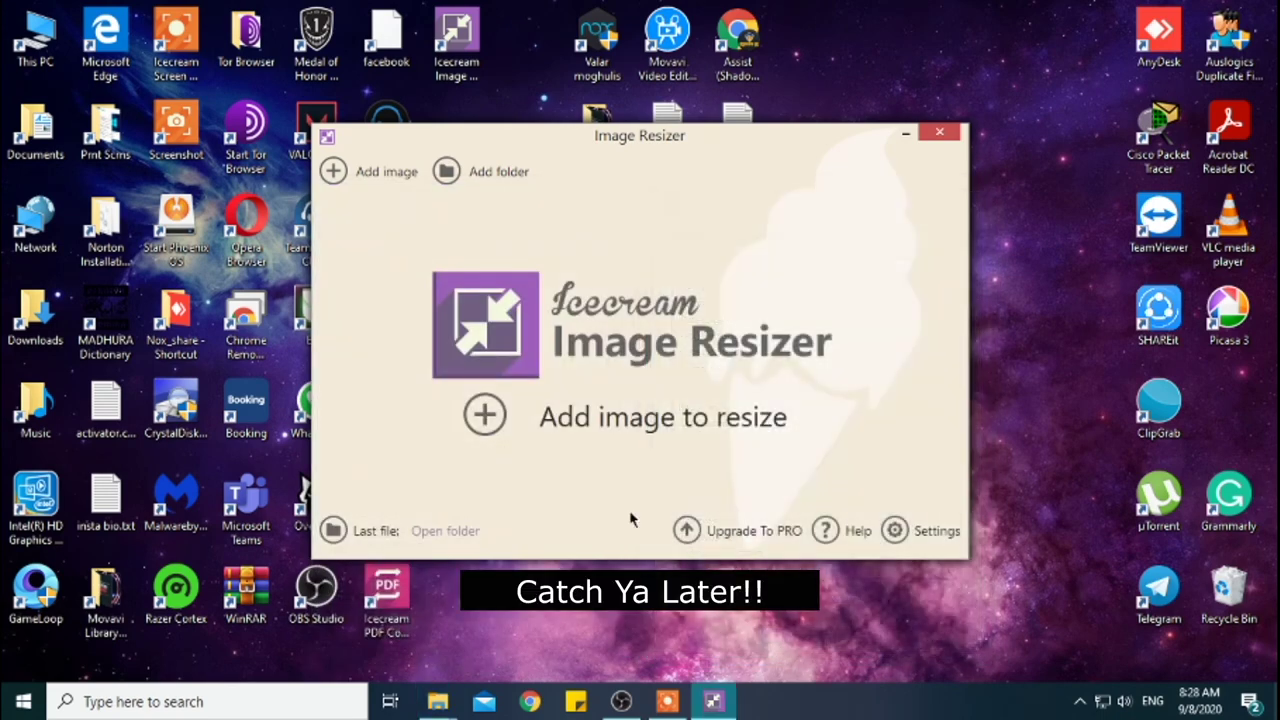